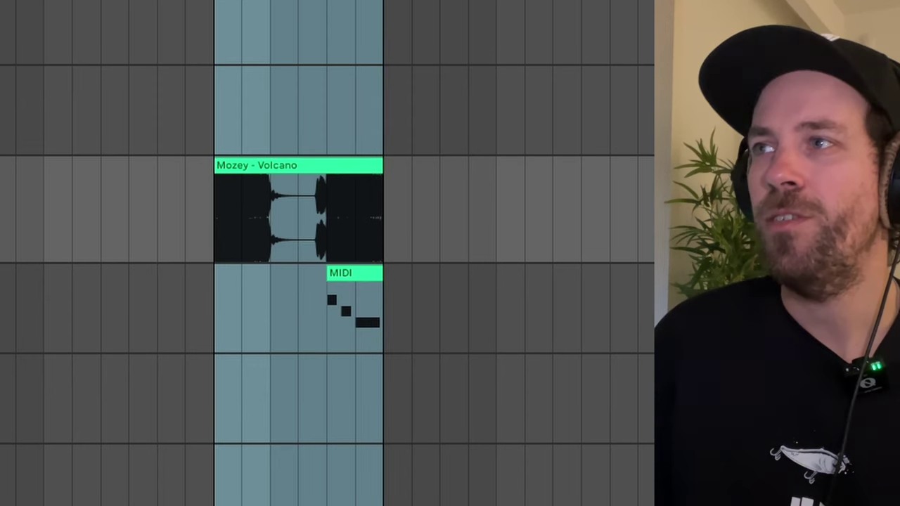
- Zoom in on the part of the Mozey - Volcano clip above the MIDI clip and play it back
{"action": "left_click_drag", "start_coordinate": [383, 211], "coordinate": [327, 211]}
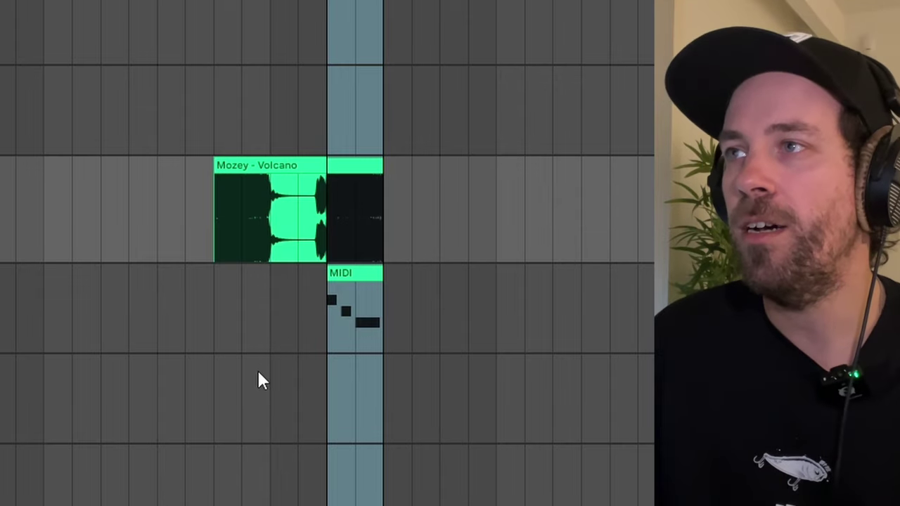
{"action": "key", "text": "z"}
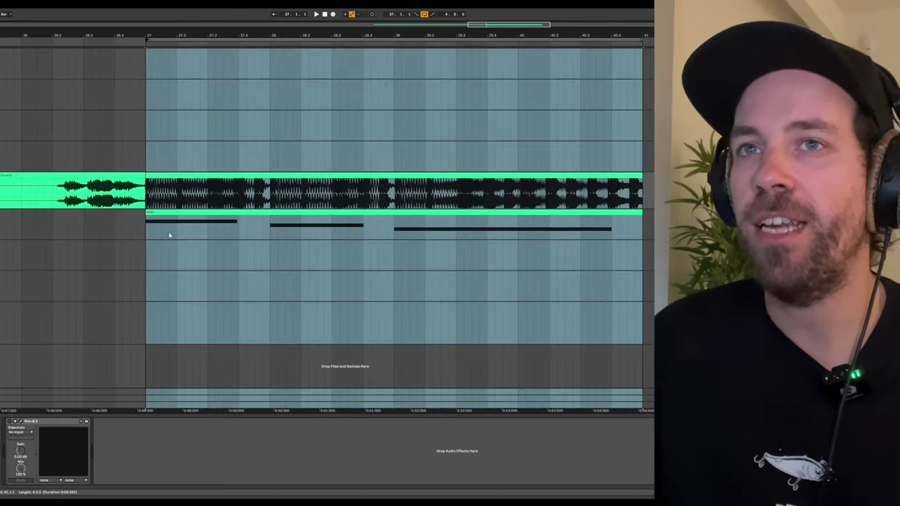
{"action": "key", "text": "space"}
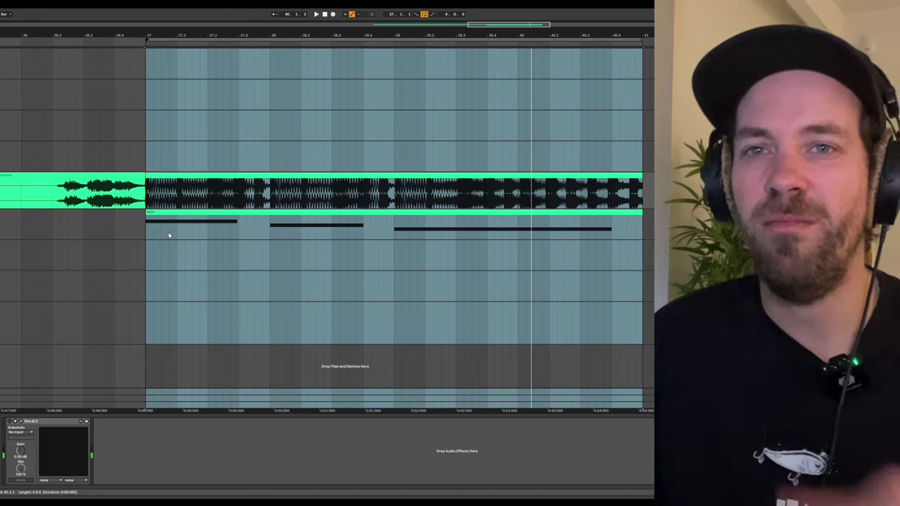
- Select the MIDI bass track below the reference clip, play the section, and open its Serum synth
{"action": "key", "text": "Up"}
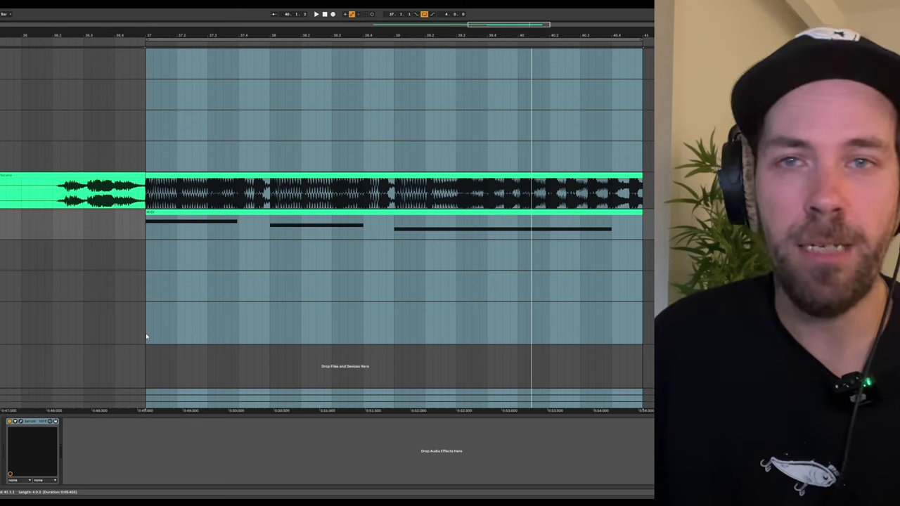
{"action": "key", "text": "space"}
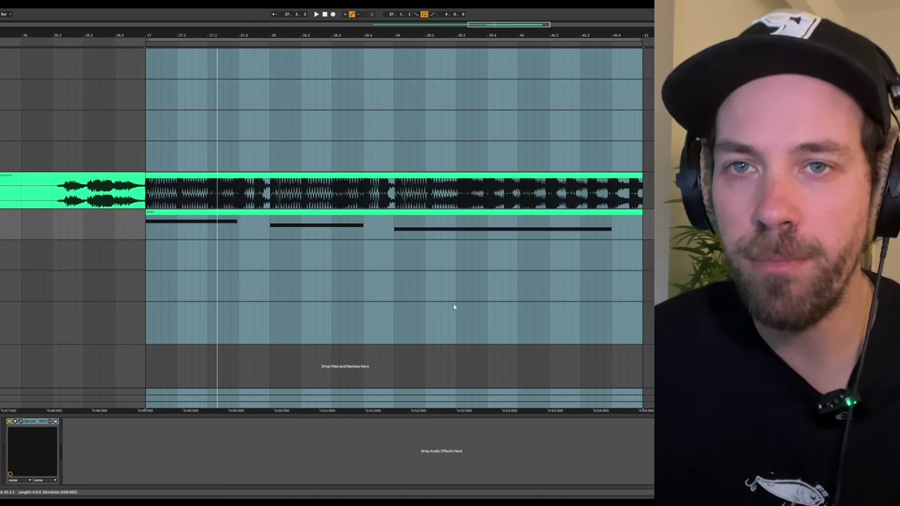
{"action": "left_click", "coordinate": [20, 422]}
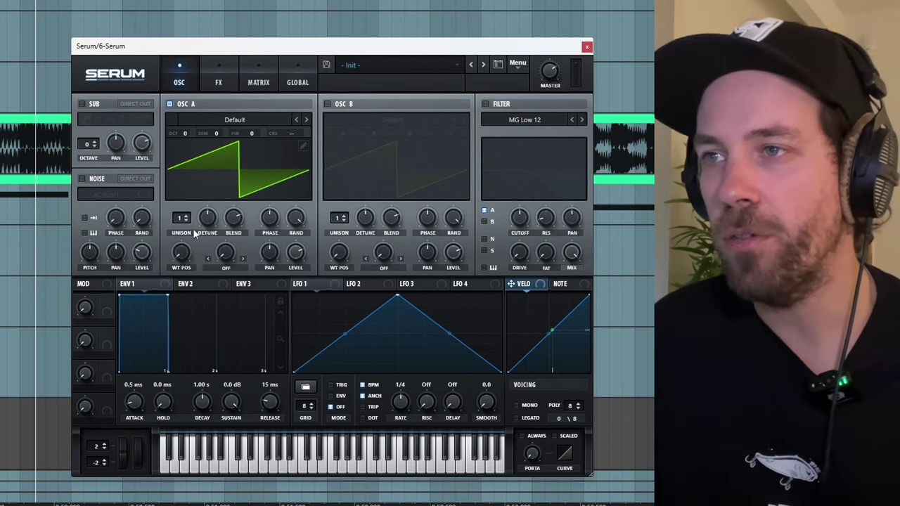
- Load the Analog Basic Shapes wavetable in oscillator A and move its wavetable position to the square wave
{"action": "left_click", "coordinate": [265, 130]}
{"action": "mouse_move", "coordinate": [235, 134]}
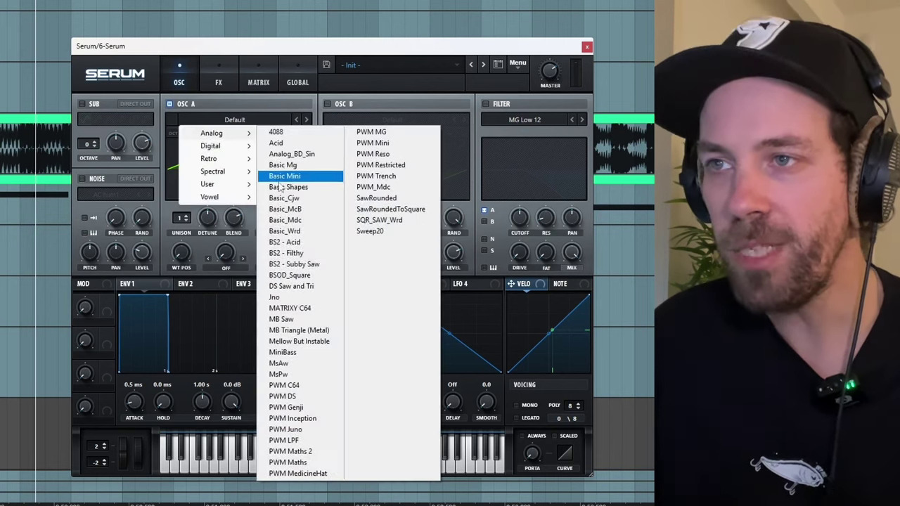
{"action": "left_click", "coordinate": [279, 189]}
{"action": "left_click_drag", "start_coordinate": [193, 252], "coordinate": [185, 185]}
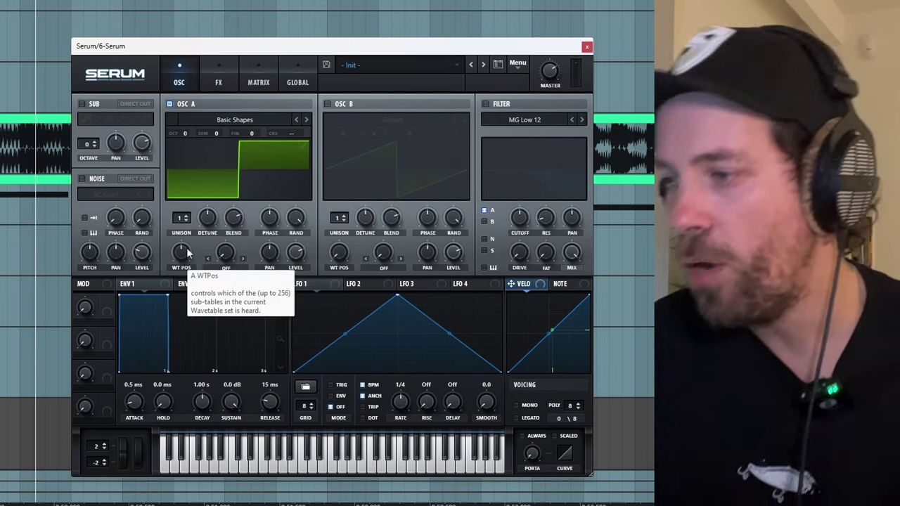
- Set oscillator A's octave to -2 and raise its level slightly
{"action": "left_click_drag", "start_coordinate": [184, 133], "coordinate": [185, 166]}
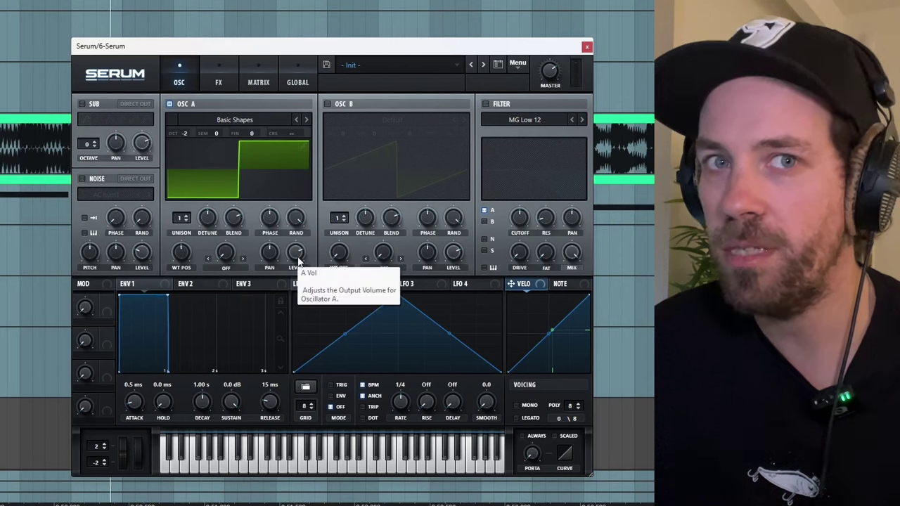
{"action": "mouse_move", "coordinate": [298, 256]}
{"action": "left_mouse_down"}
{"action": "mouse_move", "coordinate": [295, 249]}
{"action": "mouse_move", "coordinate": [294, 256]}
{"action": "left_mouse_up"}
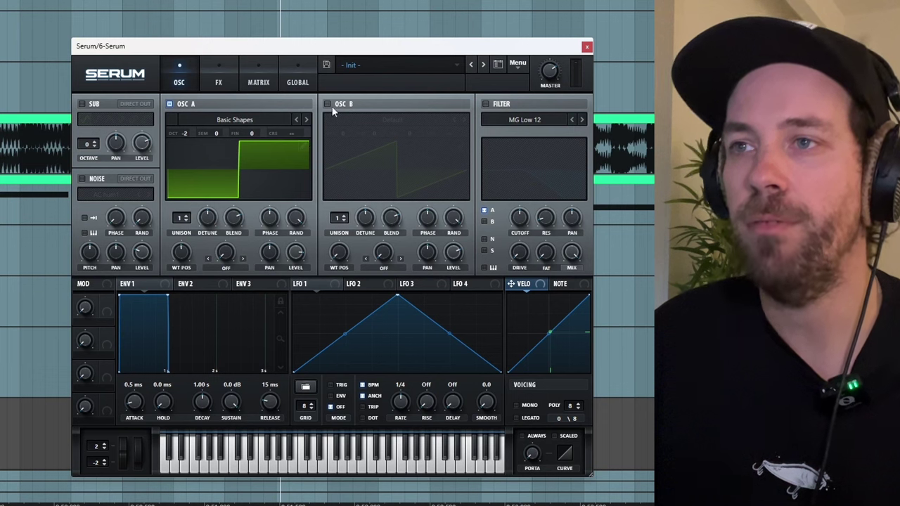
- Turn on oscillator B and load the Analog Basic Mg wavetable in it
{"action": "left_click", "coordinate": [328, 105]}
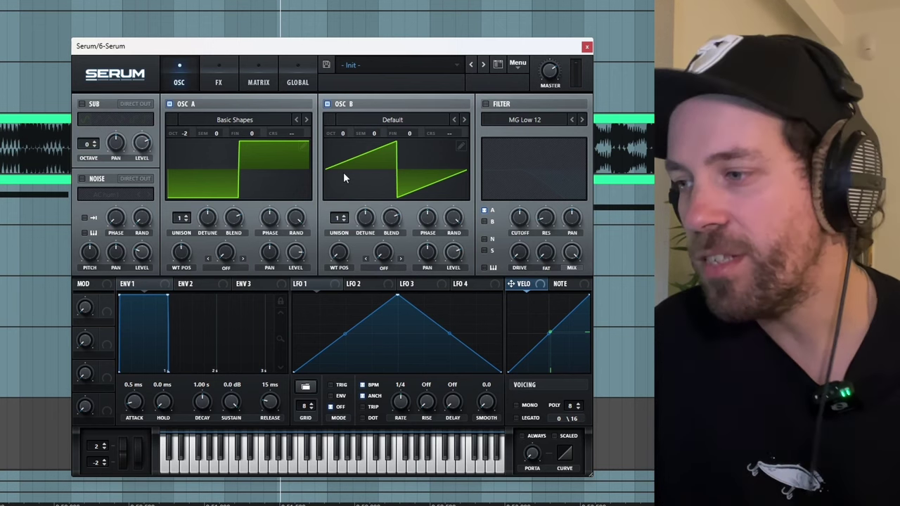
{"action": "left_click", "coordinate": [383, 120]}
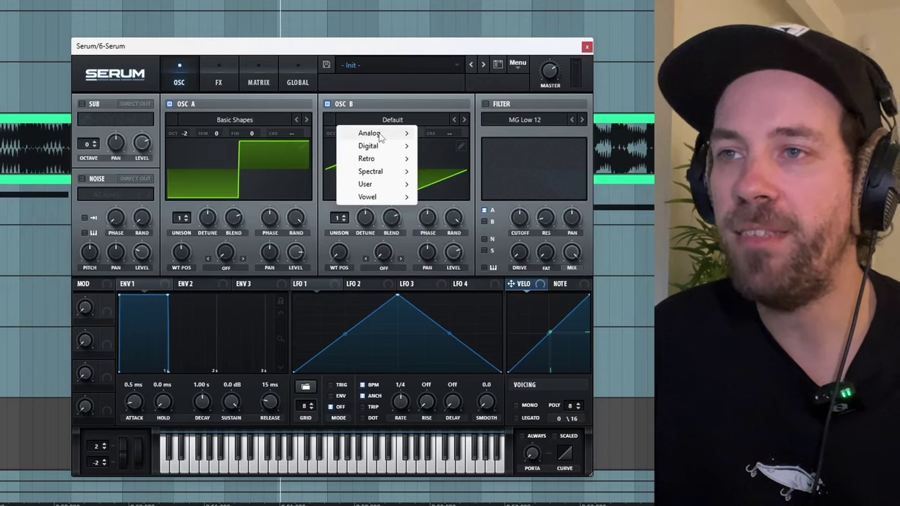
{"action": "mouse_move", "coordinate": [380, 136]}
{"action": "left_click", "coordinate": [441, 164]}
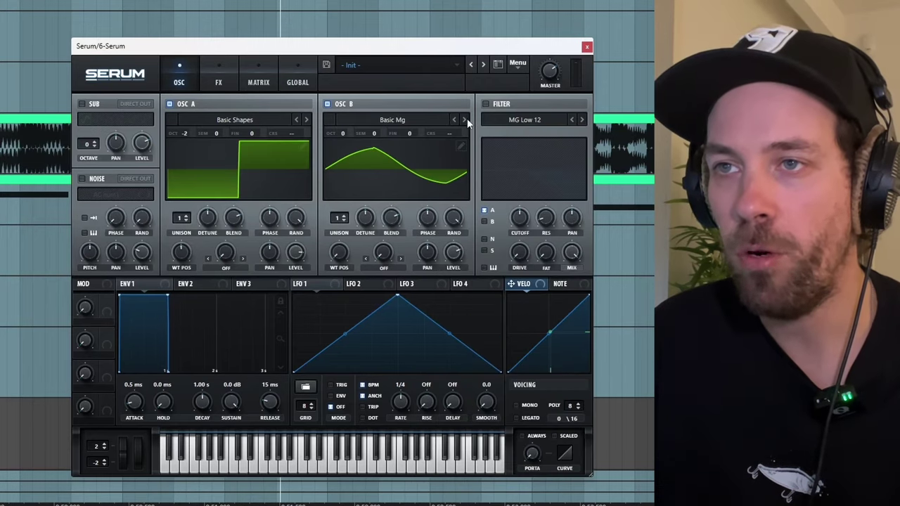
{"action": "left_click", "coordinate": [464, 120]}
{"action": "left_click", "coordinate": [454, 120]}
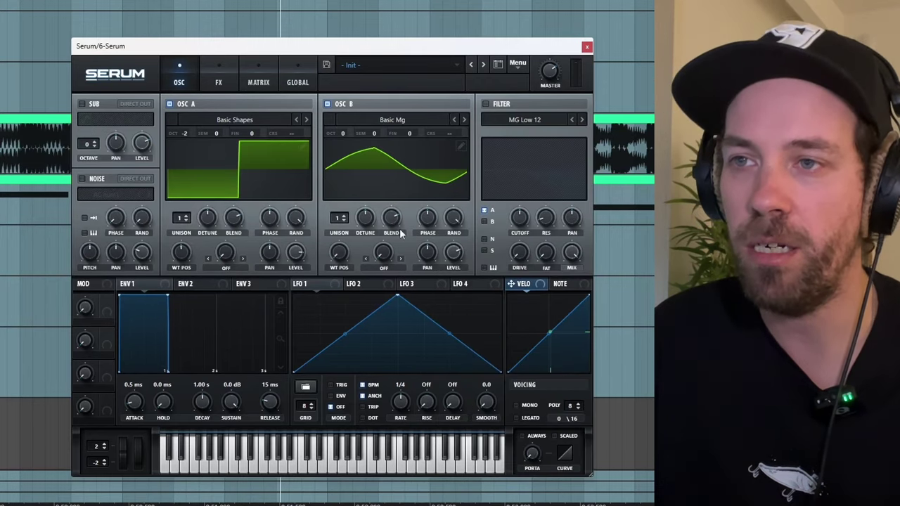
- Set oscillator B's wavetable position to about 85 and switch its wavetable to Basic Mini
{"action": "left_click_drag", "start_coordinate": [338, 251], "coordinate": [343, 194]}
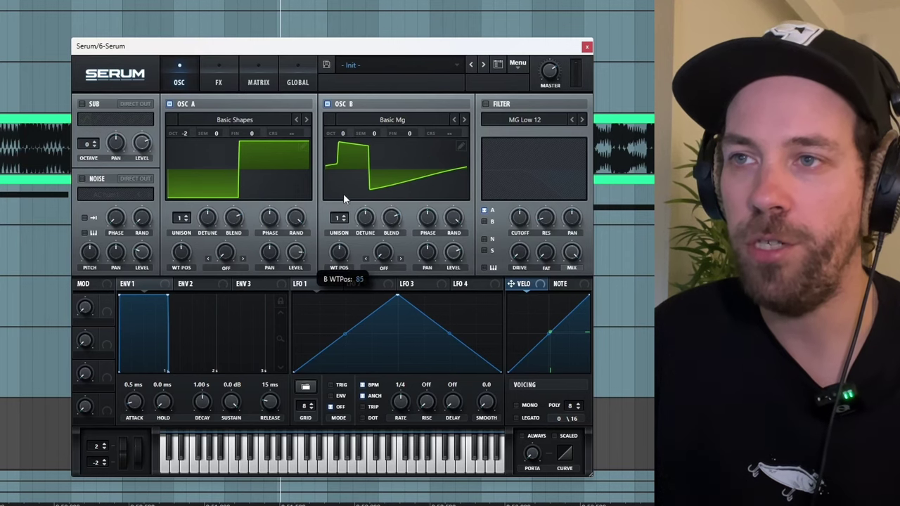
{"action": "left_click", "coordinate": [454, 119]}
{"action": "left_click", "coordinate": [465, 119]}
{"action": "left_click", "coordinate": [465, 118]}
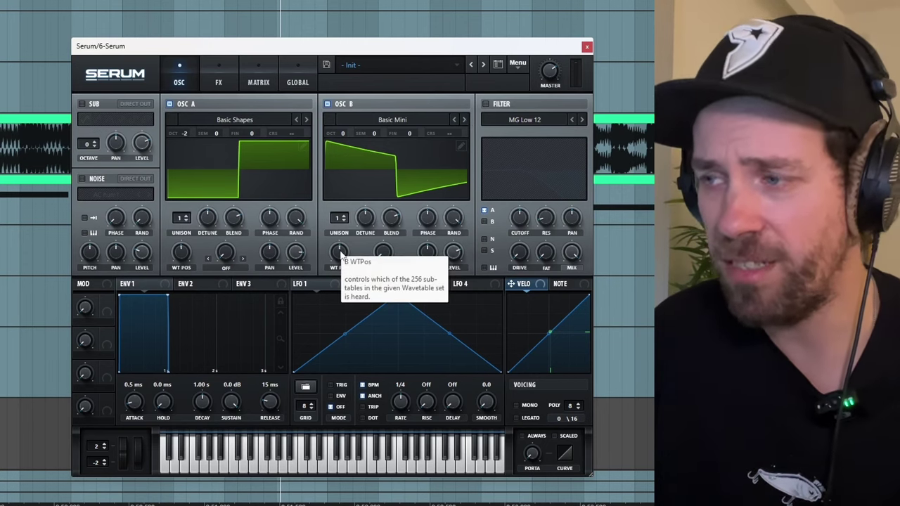
- Set oscillator B's octave to -2, adjust its level, and lower its wavetable position to a smooth rising curve
{"action": "left_click_drag", "start_coordinate": [342, 134], "coordinate": [341, 166]}
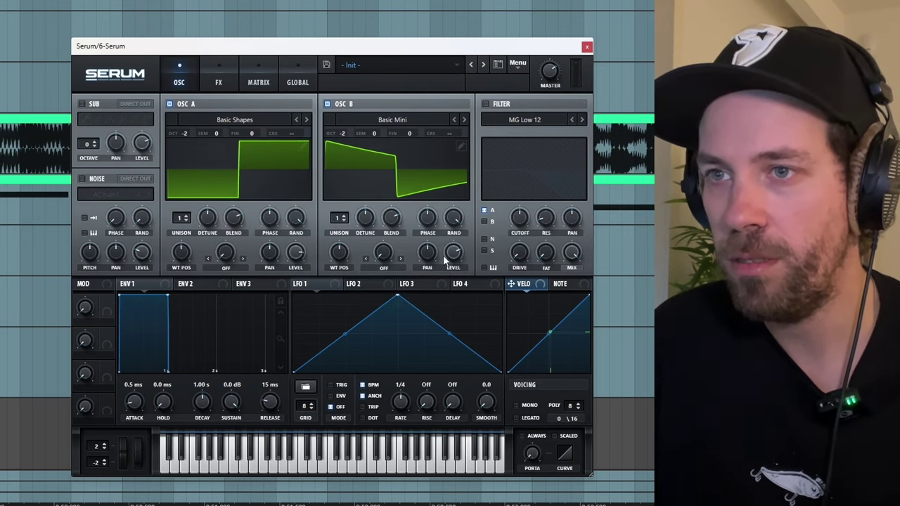
{"action": "left_click_drag", "start_coordinate": [450, 279], "coordinate": [458, 250]}
{"action": "left_click_drag", "start_coordinate": [349, 253], "coordinate": [354, 314]}
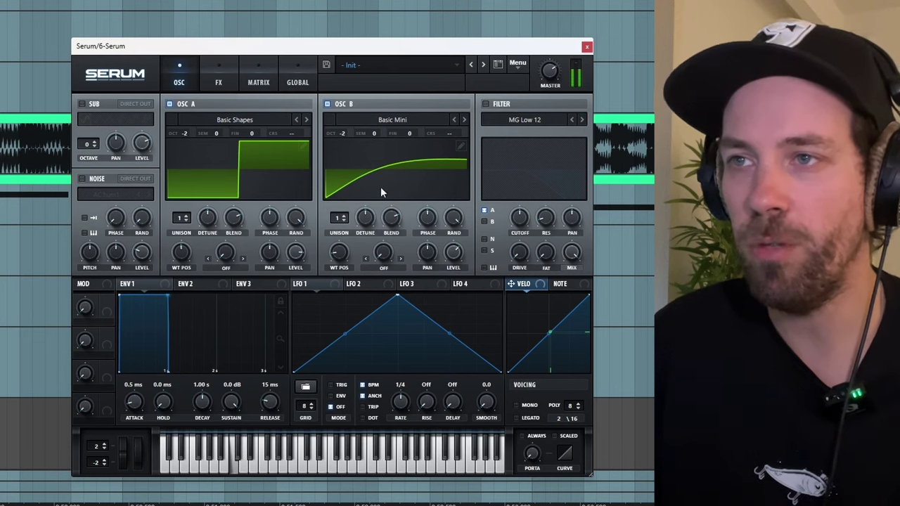
- Set oscillator B's octave to -1 and lower its level to about 48%
{"action": "left_click_drag", "start_coordinate": [345, 132], "coordinate": [345, 124]}
{"action": "left_click_drag", "start_coordinate": [454, 255], "coordinate": [461, 294]}
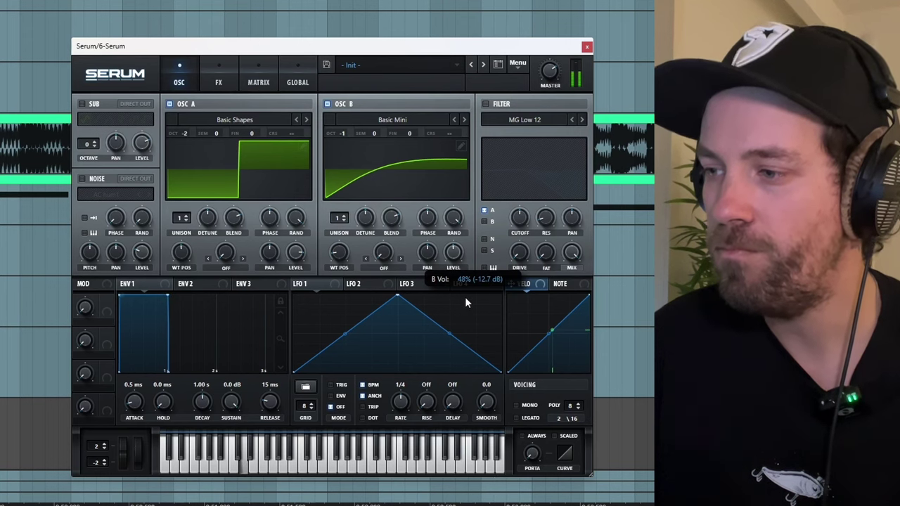
{"action": "left_click_drag", "start_coordinate": [465, 297], "coordinate": [467, 304]}
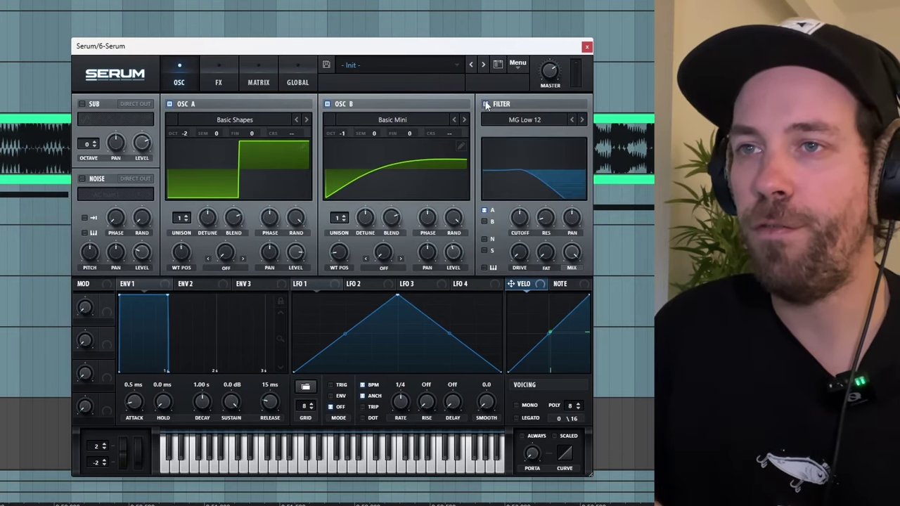
- Turn on the MG Low 12 filter for oscillators A and B, with the cutoff at about 1161 Hz and more drive
{"action": "left_click", "coordinate": [485, 104]}
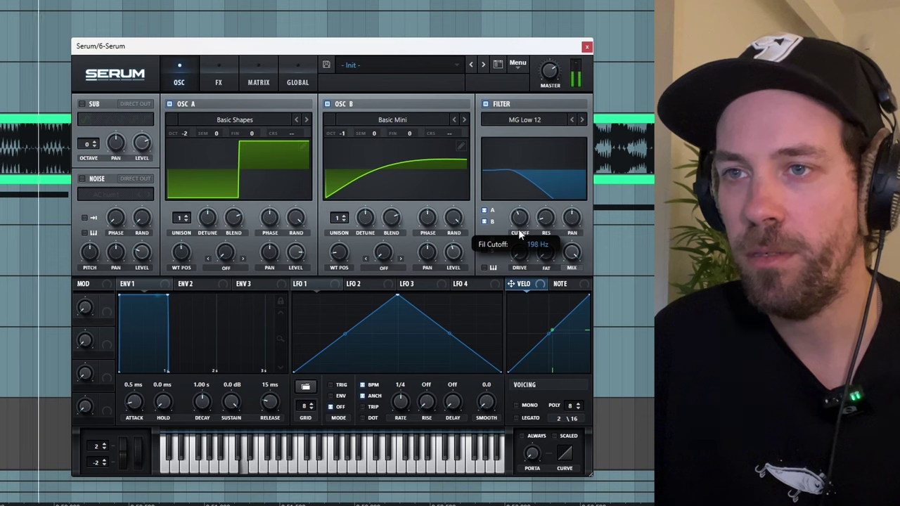
{"action": "left_click_drag", "start_coordinate": [519, 220], "coordinate": [518, 204]}
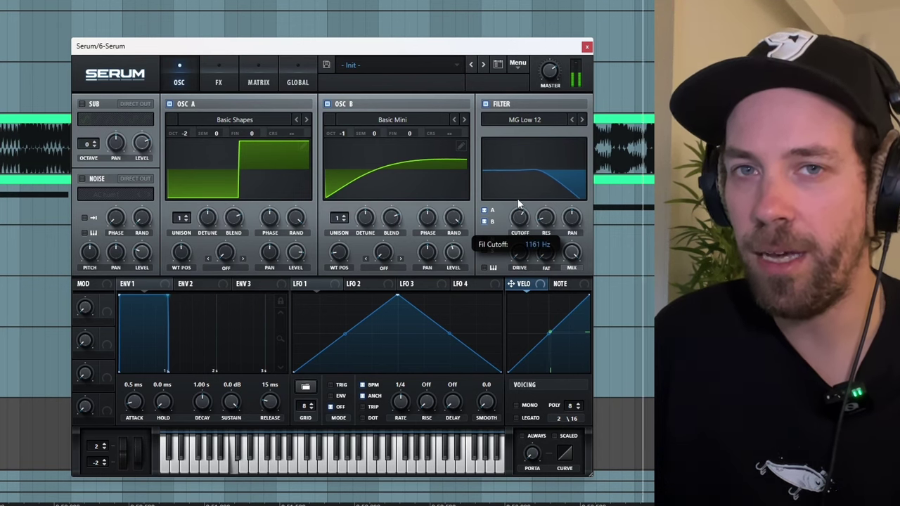
{"action": "left_click_drag", "start_coordinate": [518, 204], "coordinate": [501, 180]}
{"action": "left_click_drag", "start_coordinate": [515, 252], "coordinate": [539, 226]}
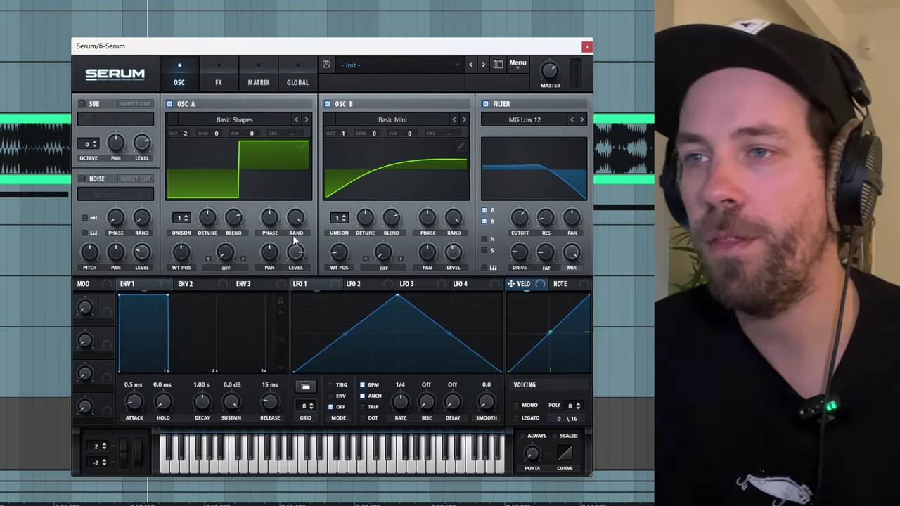
- Turn on the noise oscillator with the Analog BrightWhite sample and lower its level to about 33%
{"action": "left_click", "coordinate": [84, 178]}
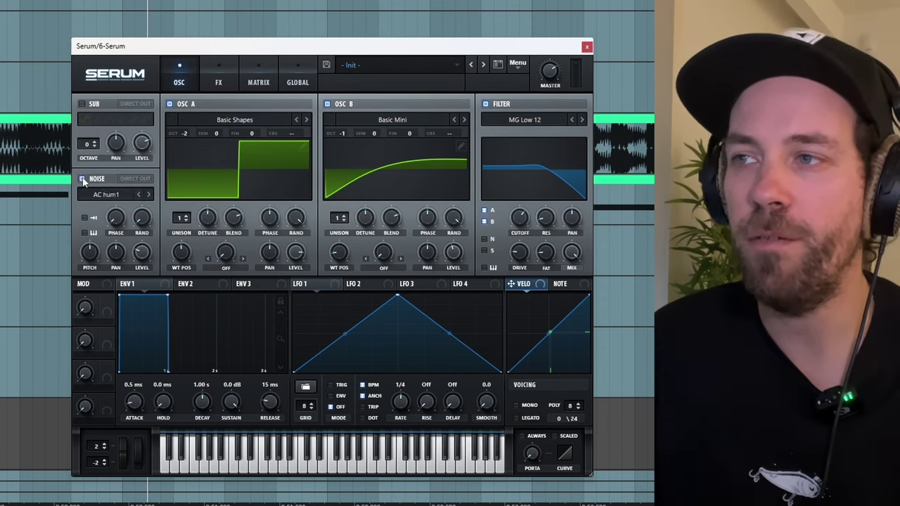
{"action": "left_click", "coordinate": [102, 196]}
{"action": "mouse_move", "coordinate": [112, 209]}
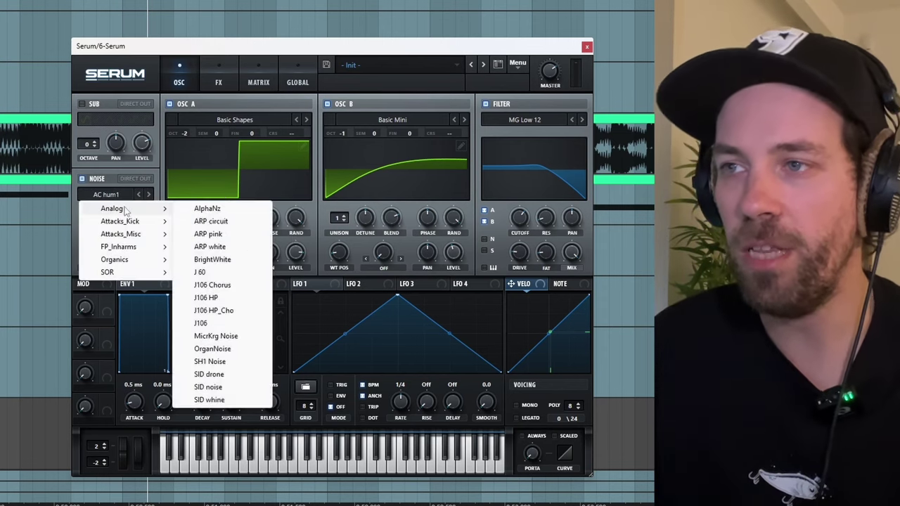
{"action": "left_click", "coordinate": [212, 260]}
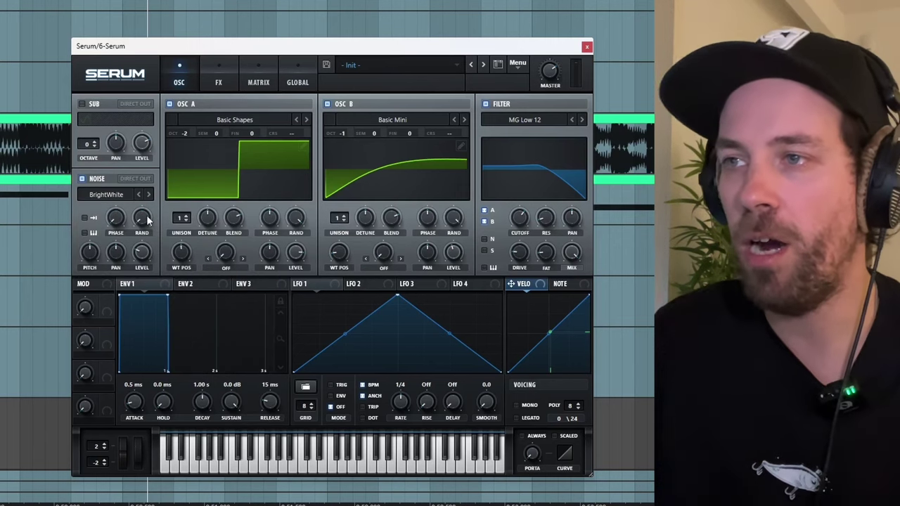
{"action": "mouse_move", "coordinate": [143, 257]}
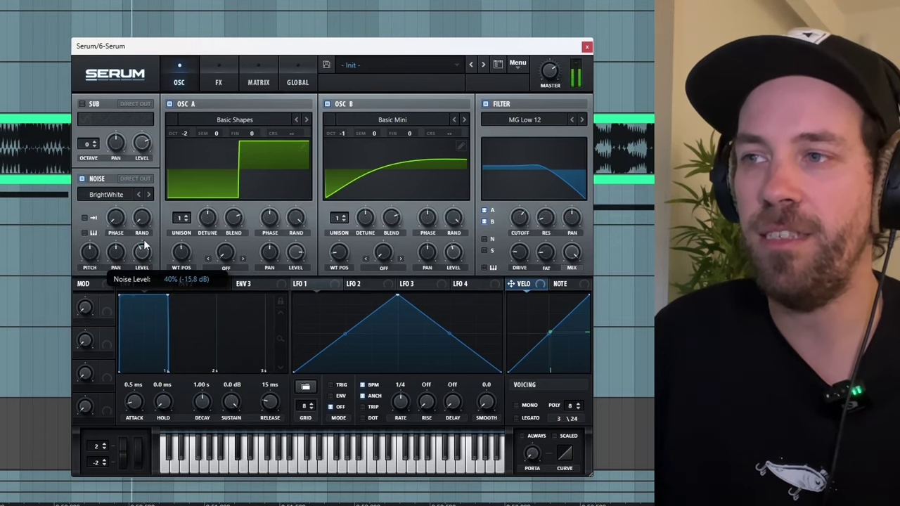
{"action": "scroll", "coordinate": [143, 254], "scroll_direction": "down", "scroll_amount": 1}
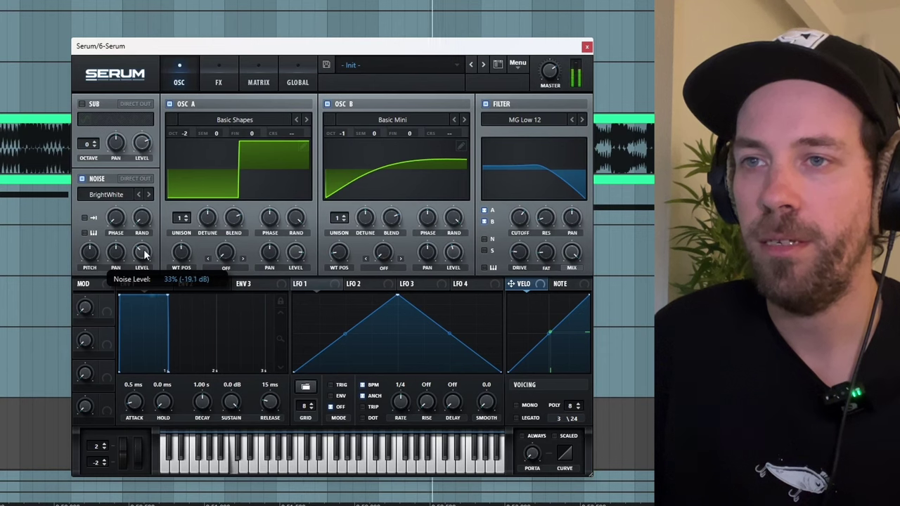
{"action": "scroll", "coordinate": [144, 256], "scroll_direction": "down", "scroll_amount": 2}
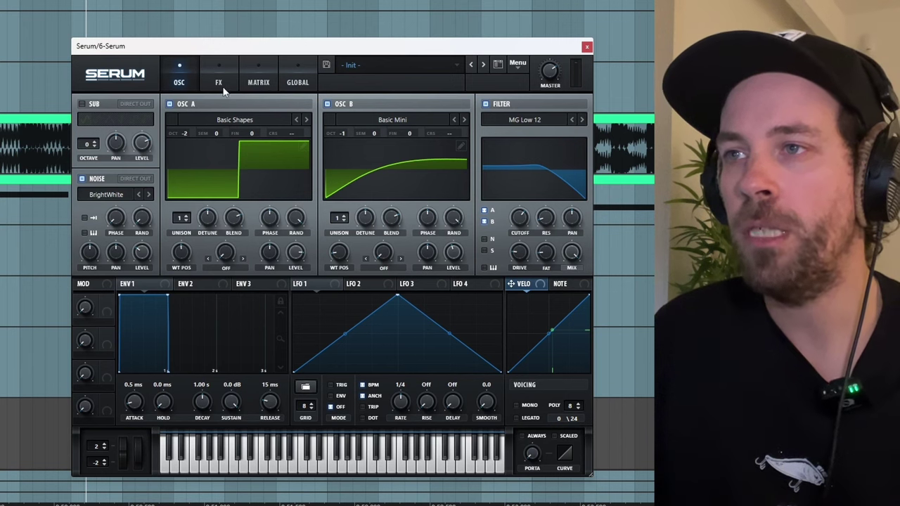
- Enable the Chorus effect, set its mix to about 42%, and lower its low-pass filter frequency
{"action": "mouse_move", "coordinate": [266, 220]}
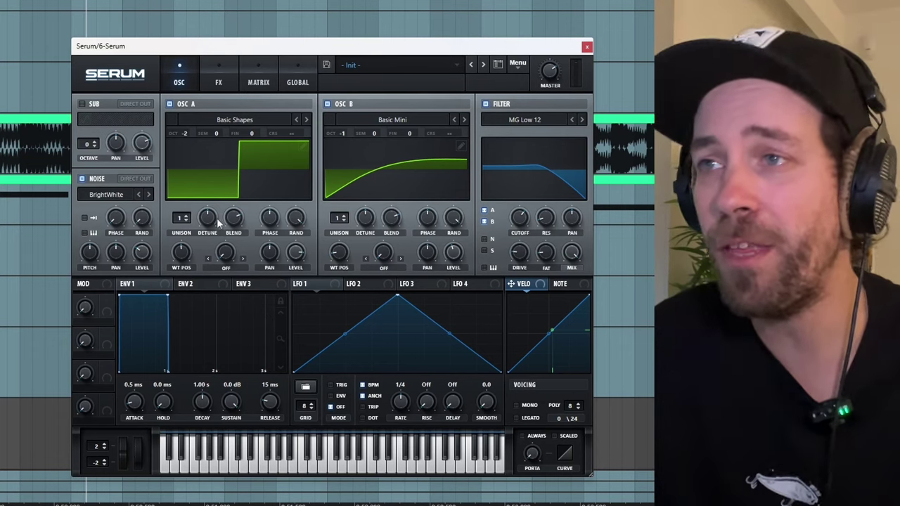
{"action": "left_click", "coordinate": [212, 83]}
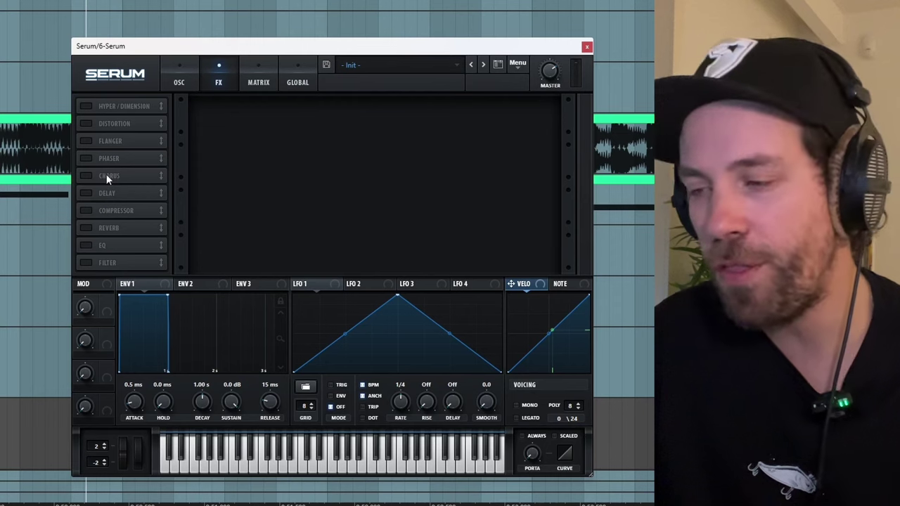
{"action": "left_click", "coordinate": [88, 176]}
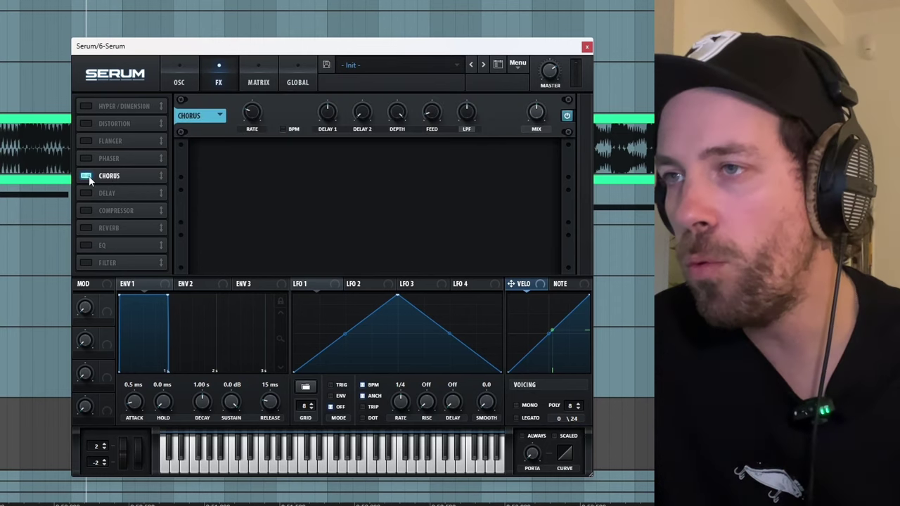
{"action": "mouse_move", "coordinate": [531, 128]}
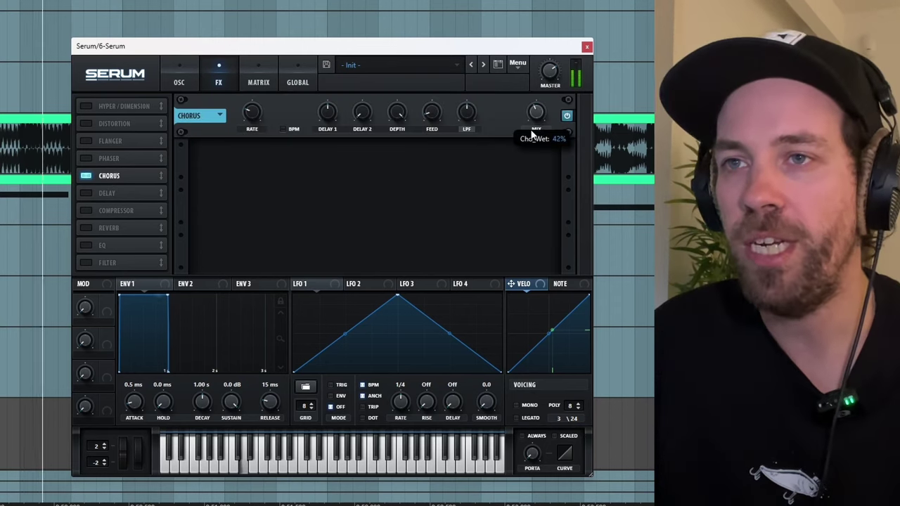
{"action": "mouse_move", "coordinate": [469, 127]}
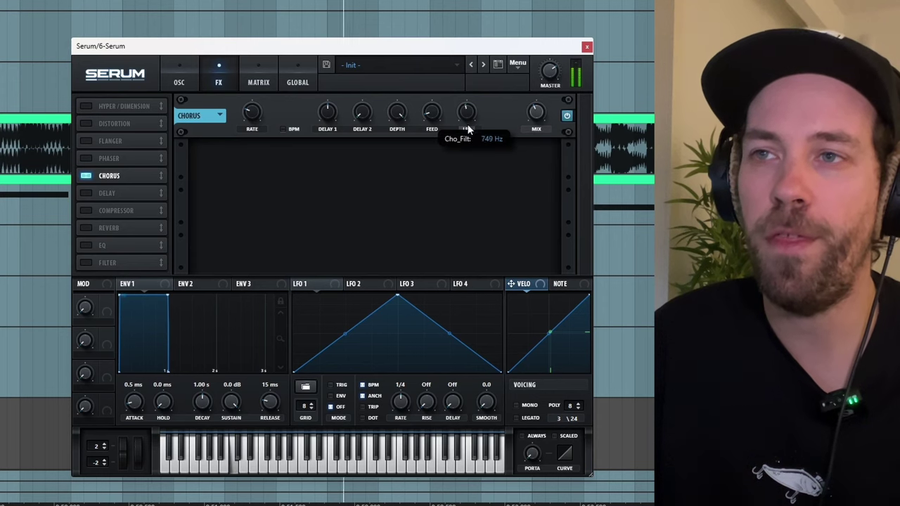
{"action": "mouse_move", "coordinate": [532, 112]}
{"action": "left_mouse_down"}
{"action": "mouse_move", "coordinate": [542, 226]}
{"action": "mouse_move", "coordinate": [524, 95]}
{"action": "mouse_move", "coordinate": [522, 105]}
{"action": "left_mouse_up"}
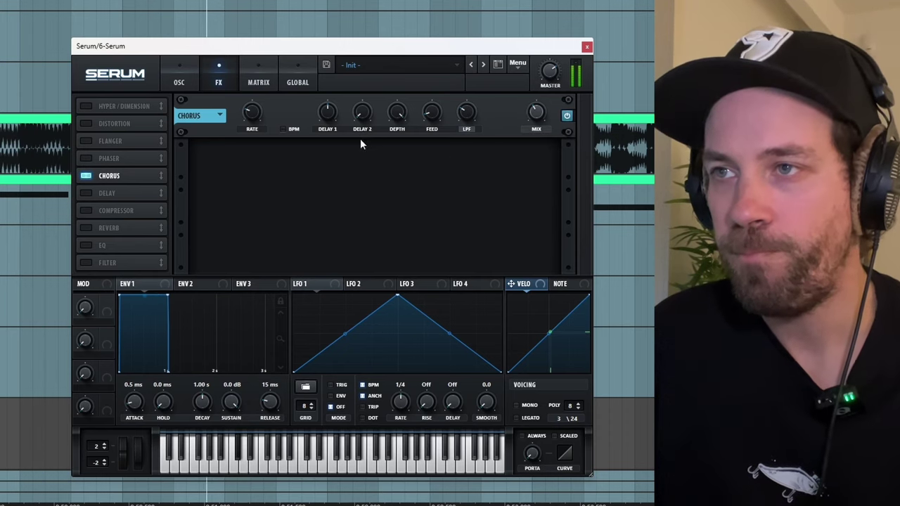
- Fine-tune the Chorus low-pass filter frequency and move Chorus to the start of the effects chain
{"action": "mouse_move", "coordinate": [472, 106]}
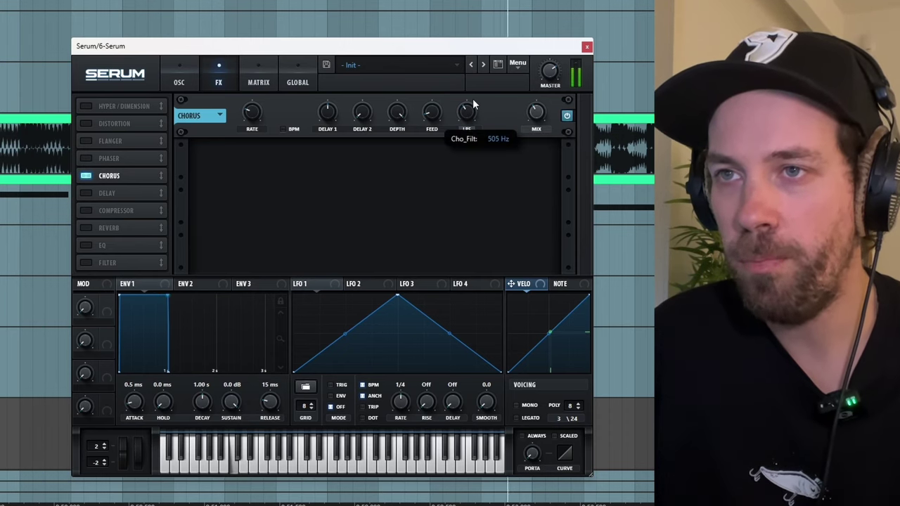
{"action": "left_click_drag", "start_coordinate": [469, 114], "coordinate": [466, 120]}
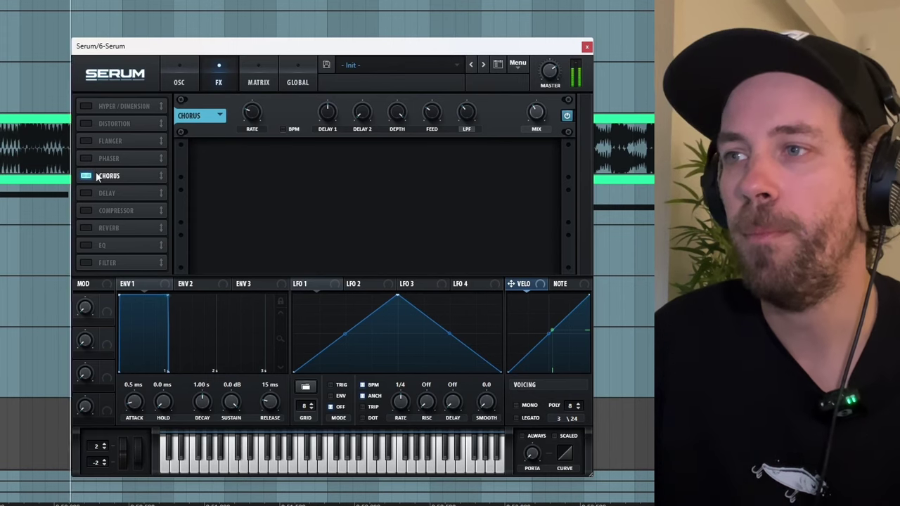
{"action": "left_click_drag", "start_coordinate": [109, 176], "coordinate": [107, 107]}
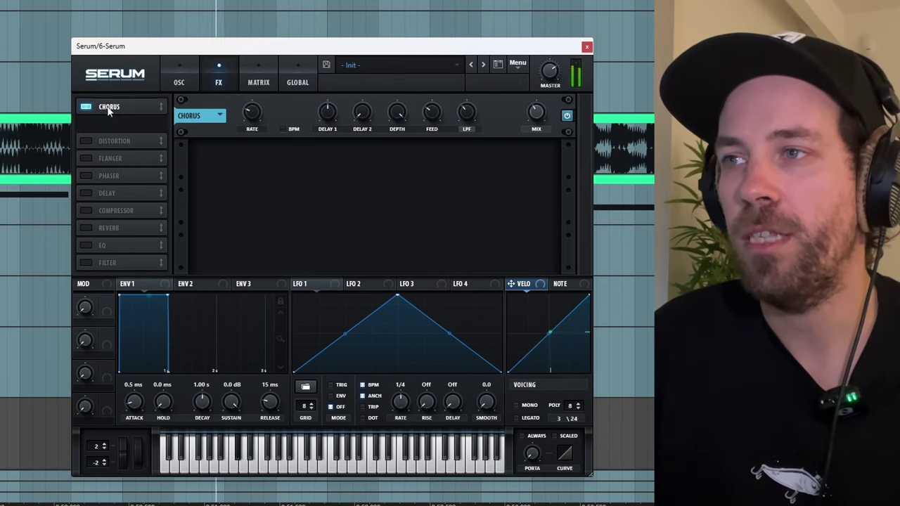
- Enable the Distortion effect directly after Chorus in the chain and set its type to Diode 2
{"action": "left_click", "coordinate": [86, 141]}
{"action": "left_click_drag", "start_coordinate": [115, 141], "coordinate": [115, 121]}
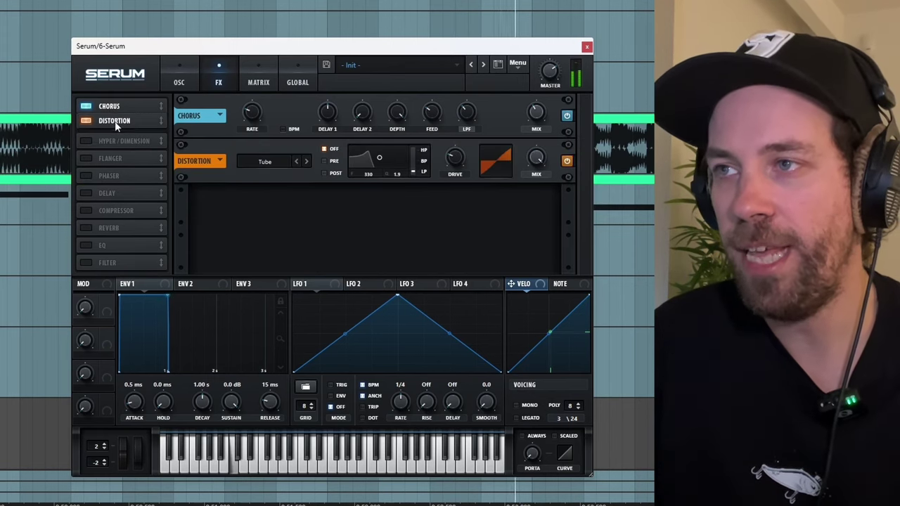
{"action": "left_click", "coordinate": [296, 161]}
{"action": "left_click", "coordinate": [296, 161]}
{"action": "left_click", "coordinate": [296, 161]}
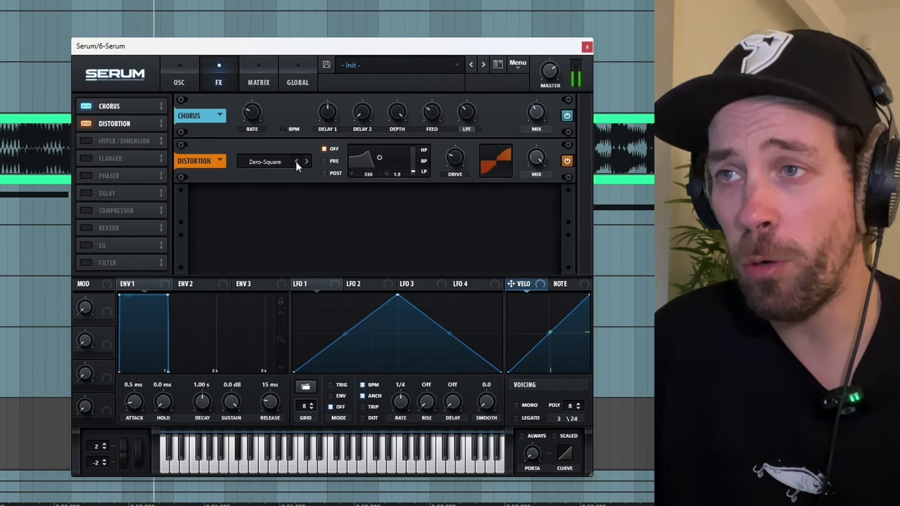
{"action": "left_click", "coordinate": [296, 161]}
{"action": "left_click", "coordinate": [296, 162]}
{"action": "left_click", "coordinate": [296, 161]}
{"action": "left_click", "coordinate": [307, 162]}
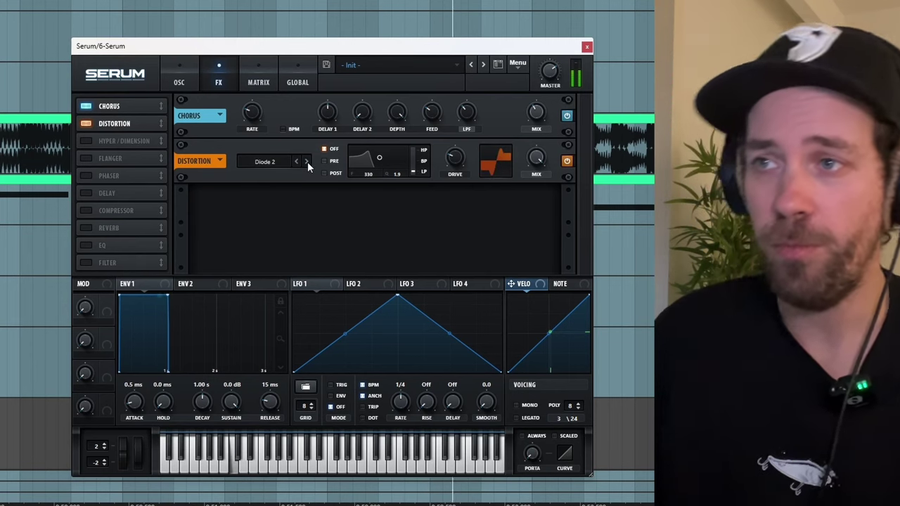
- Set the Distortion filter to Post, low-pass at about 4520 Hz with Q 0.1, and raise the master volume slightly
{"action": "left_click_drag", "start_coordinate": [381, 156], "coordinate": [443, 162]}
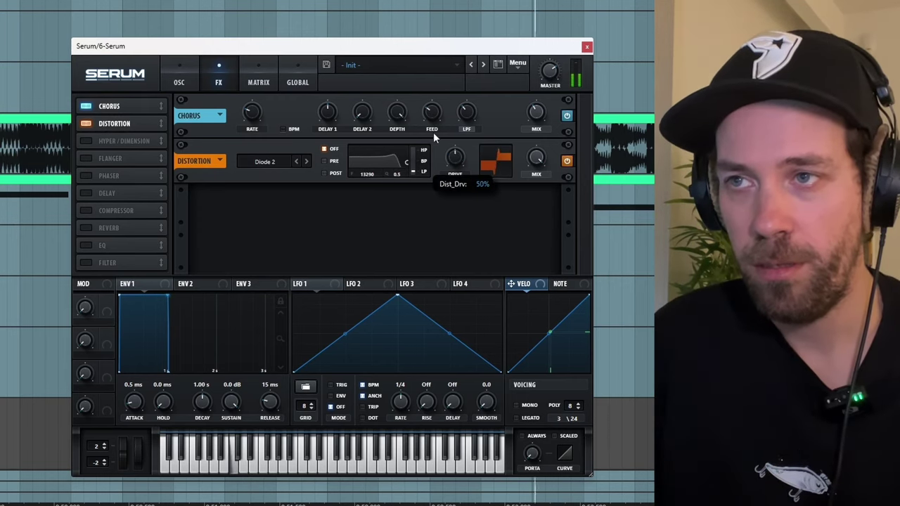
{"action": "left_click", "coordinate": [331, 173]}
{"action": "left_click_drag", "start_coordinate": [394, 184], "coordinate": [400, 165]}
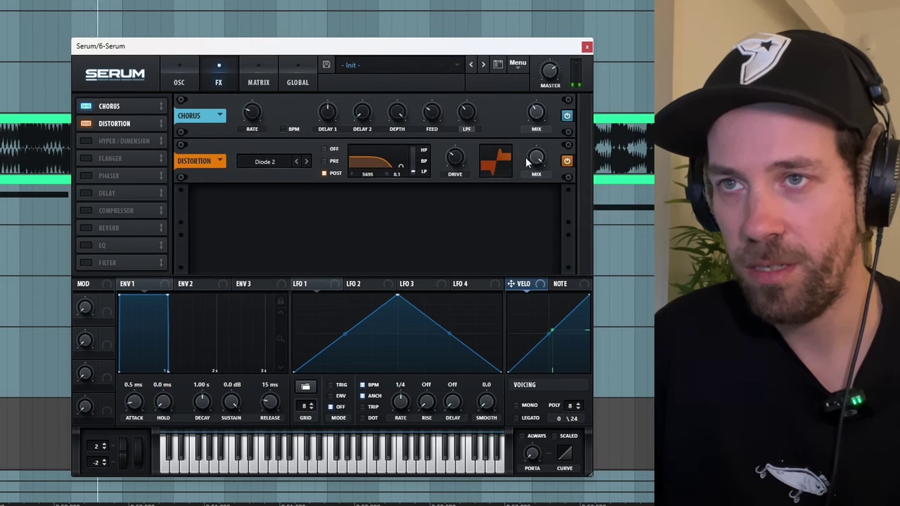
{"action": "left_click_drag", "start_coordinate": [404, 169], "coordinate": [401, 167]}
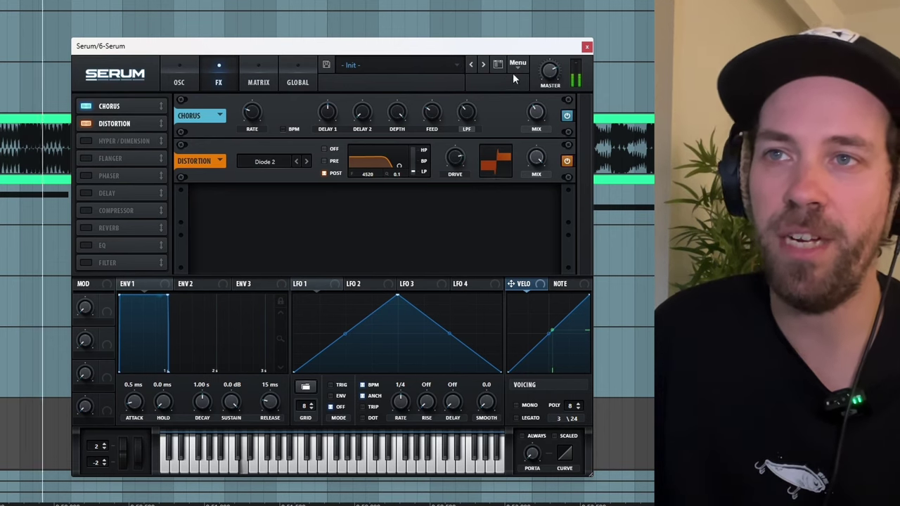
{"action": "mouse_move", "coordinate": [550, 73]}
{"action": "left_click_drag", "start_coordinate": [550, 68], "coordinate": [551, 65]}
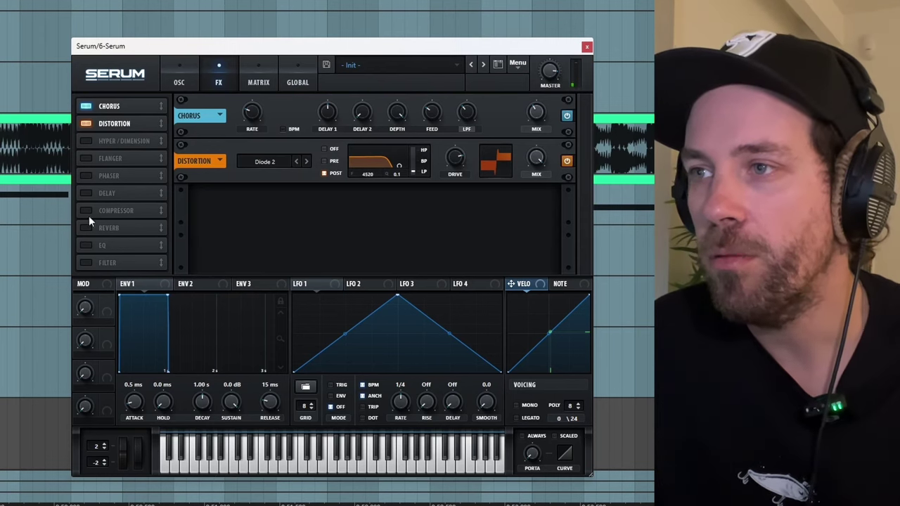
- Enable the Filter effect with MG Low 6 directly after Distortion and set its cutoff to about 7656 Hz
{"action": "left_click", "coordinate": [87, 263]}
{"action": "left_click_drag", "start_coordinate": [110, 264], "coordinate": [125, 140]}
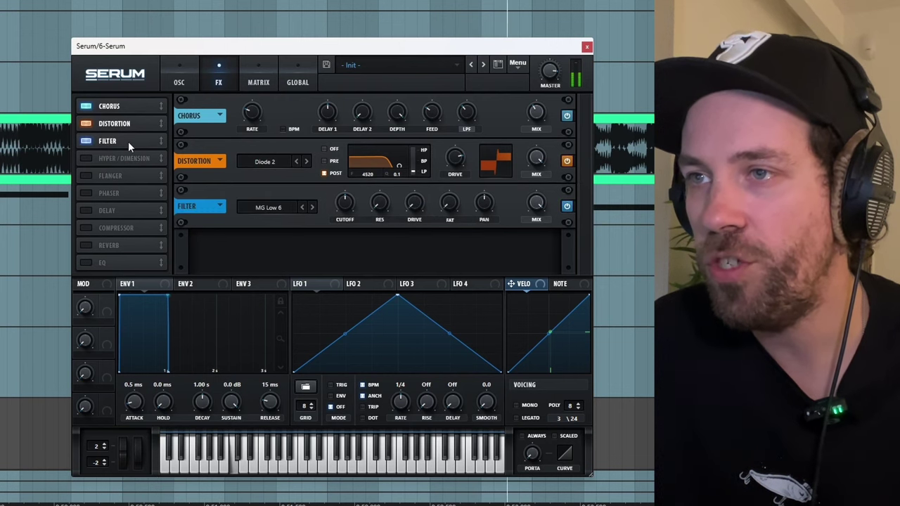
{"action": "left_click_drag", "start_coordinate": [345, 202], "coordinate": [341, 152]}
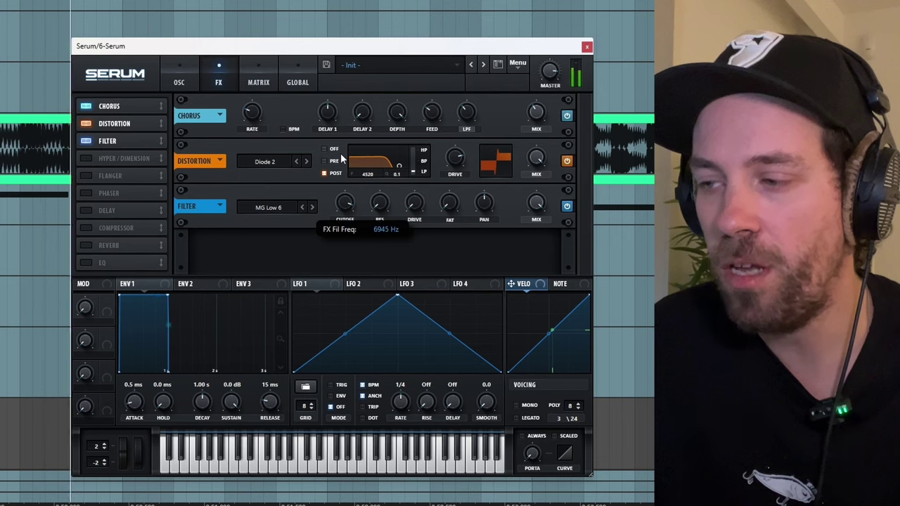
{"action": "left_click_drag", "start_coordinate": [341, 152], "coordinate": [340, 152]}
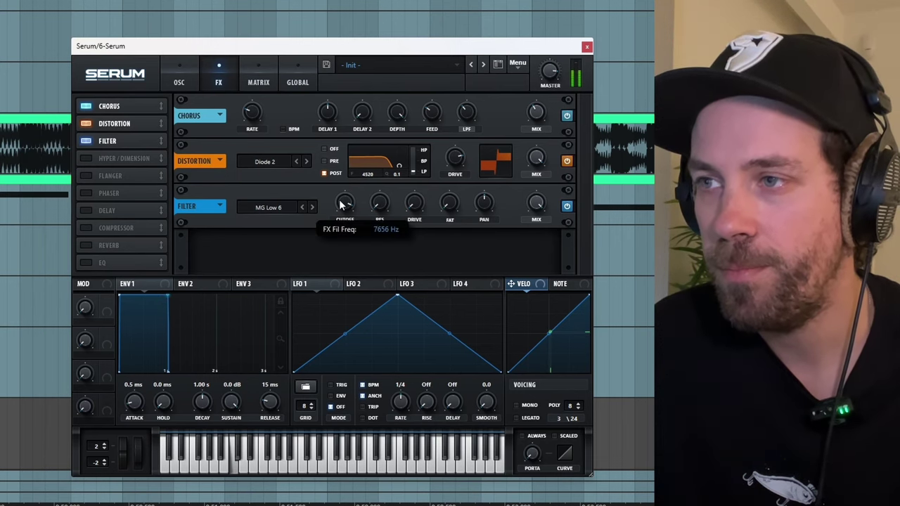
- Enable the EQ effect directly after Filter and shape its low band as a bell with a slight gain cut
{"action": "left_click", "coordinate": [86, 262]}
{"action": "left_click_drag", "start_coordinate": [111, 259], "coordinate": [133, 163]}
{"action": "left_click", "coordinate": [340, 251]}
{"action": "left_click_drag", "start_coordinate": [285, 247], "coordinate": [268, 268]}
{"action": "left_click_drag", "start_coordinate": [247, 235], "coordinate": [250, 234]}
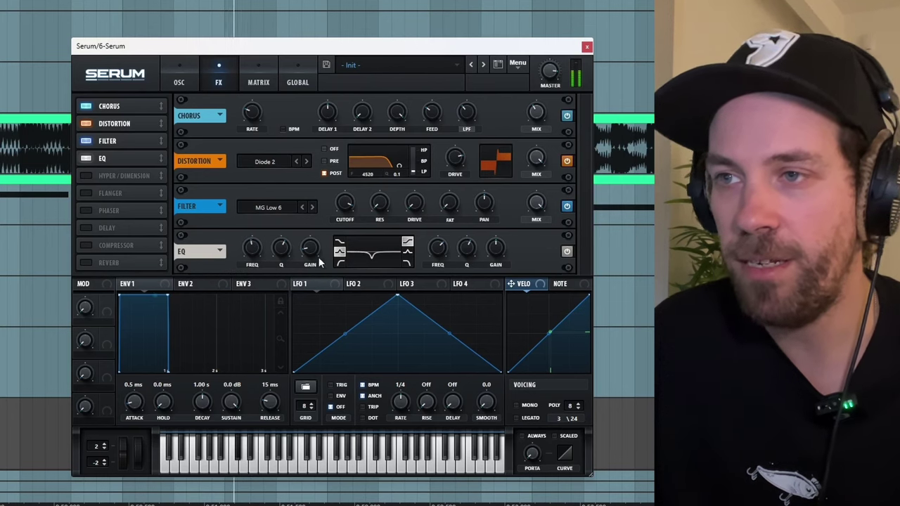
{"action": "left_click_drag", "start_coordinate": [306, 254], "coordinate": [312, 230]}
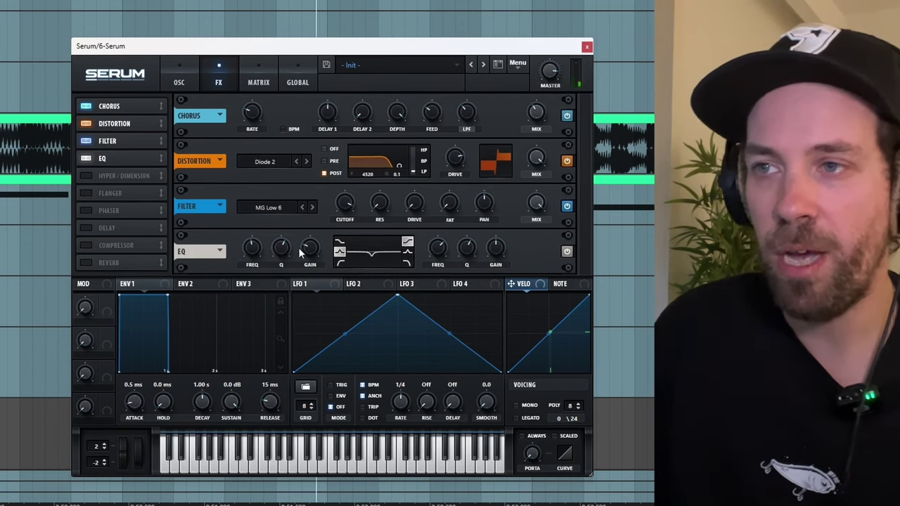
{"action": "mouse_move", "coordinate": [279, 254]}
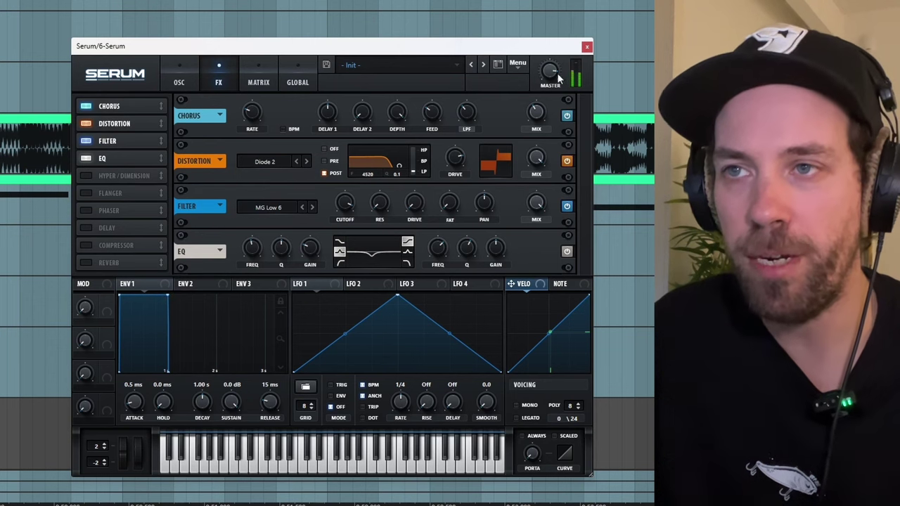
- Adjust the master volume and lower the cutoff of the oscillators' MG Low 12 filter a little
{"action": "left_click_drag", "start_coordinate": [549, 79], "coordinate": [551, 68]}
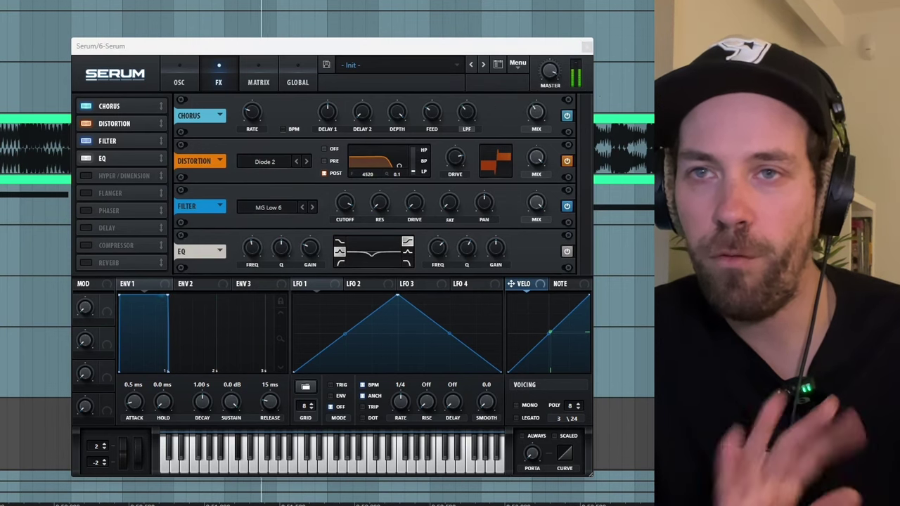
{"action": "left_click_drag", "start_coordinate": [548, 73], "coordinate": [544, 80]}
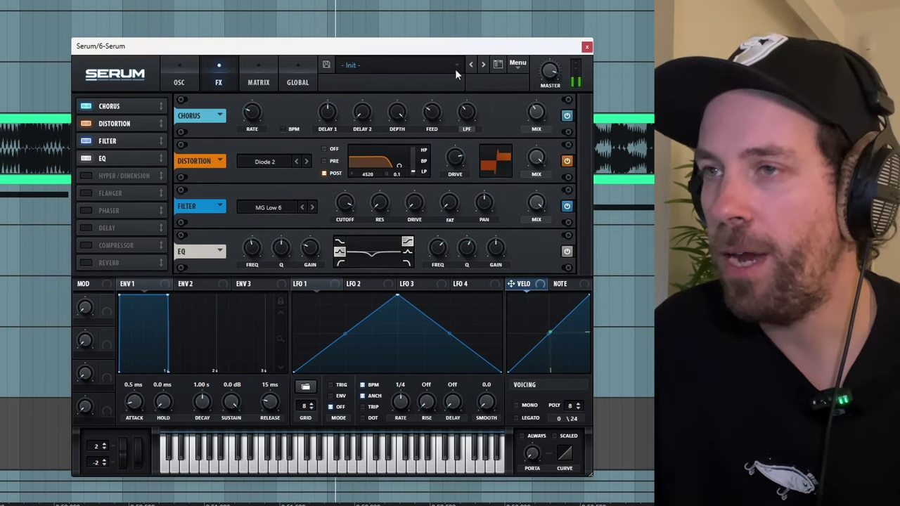
{"action": "left_click", "coordinate": [167, 76]}
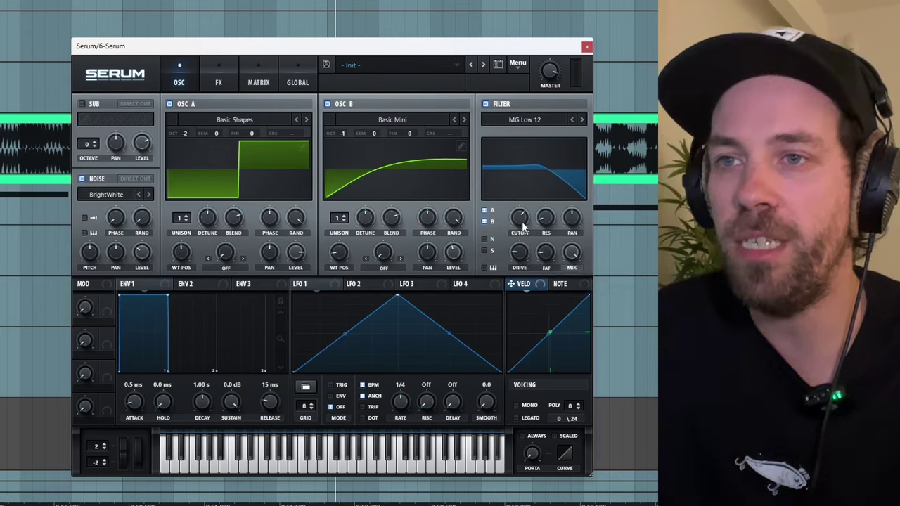
{"action": "mouse_move", "coordinate": [522, 227]}
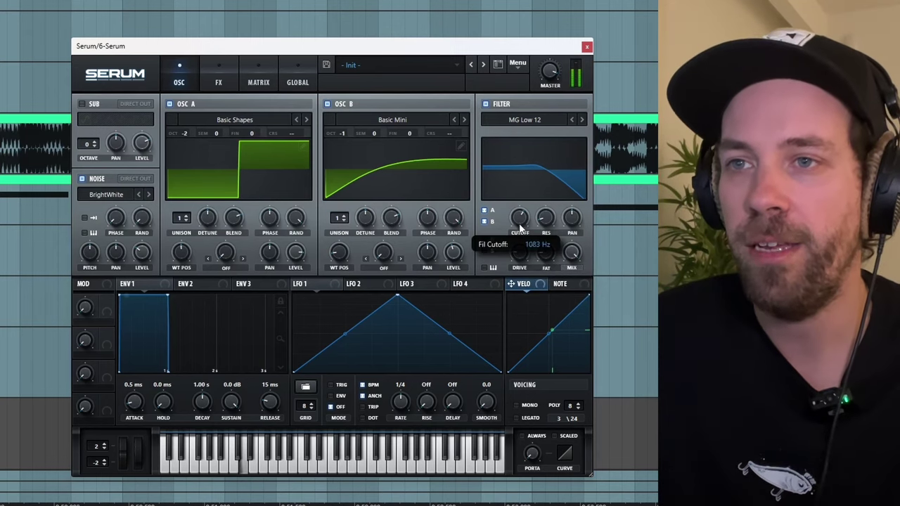
{"action": "mouse_move", "coordinate": [521, 230]}
{"action": "left_mouse_down"}
{"action": "mouse_move", "coordinate": [526, 260]}
{"action": "mouse_move", "coordinate": [524, 210]}
{"action": "mouse_move", "coordinate": [520, 281]}
{"action": "mouse_move", "coordinate": [517, 236]}
{"action": "mouse_move", "coordinate": [520, 251]}
{"action": "mouse_move", "coordinate": [523, 243]}
{"action": "left_mouse_up"}
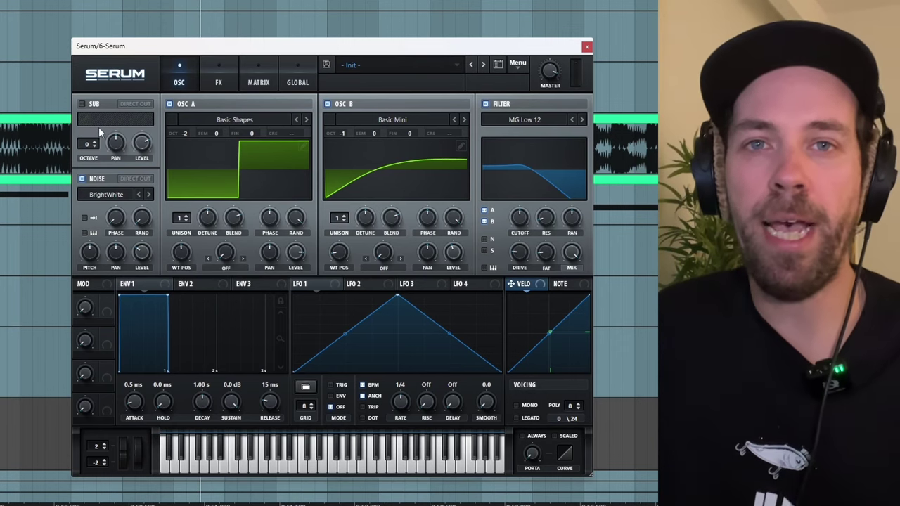
- Turn on the sub oscillator with a sine wave, set its octave to -2, and route it to Direct Out
{"action": "left_click", "coordinate": [82, 103]}
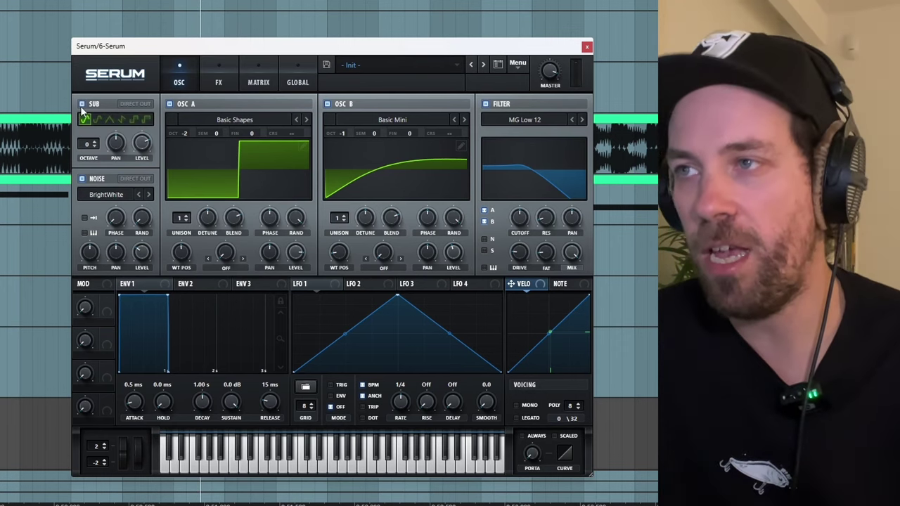
{"action": "left_click", "coordinate": [82, 103]}
{"action": "left_click", "coordinate": [82, 104]}
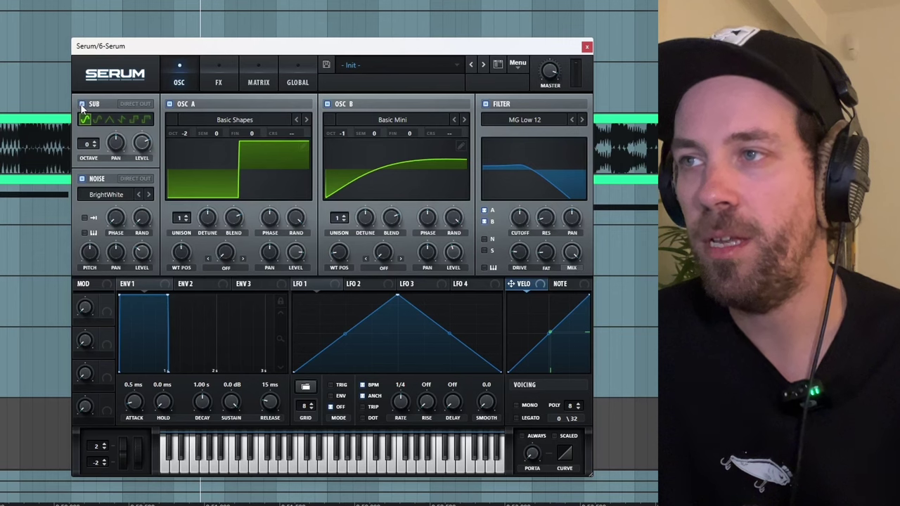
{"action": "left_click", "coordinate": [94, 146]}
{"action": "left_click", "coordinate": [94, 146]}
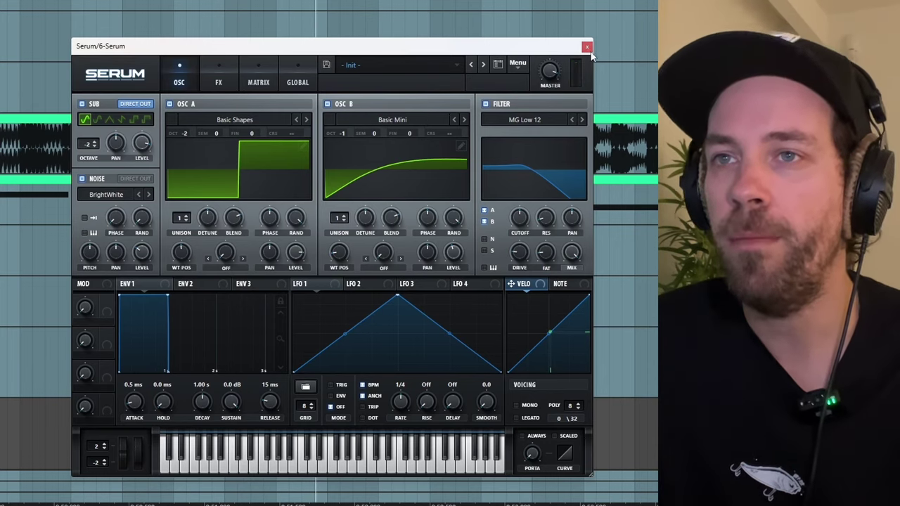
- Close Serum, open FabFilter Pro-Q 3 on its track, and add a bell boost of about 2.45 dB at 7307 Hz
{"action": "left_click", "coordinate": [587, 48]}
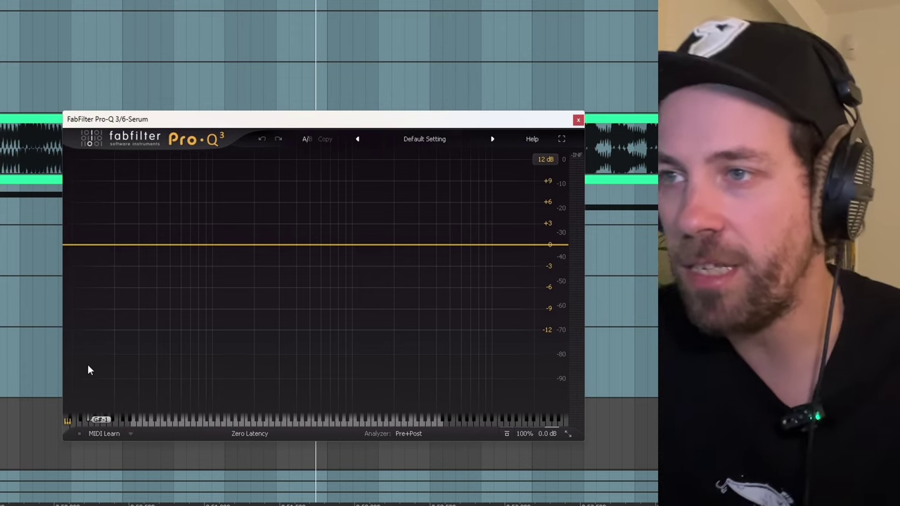
{"action": "key", "text": "space"}
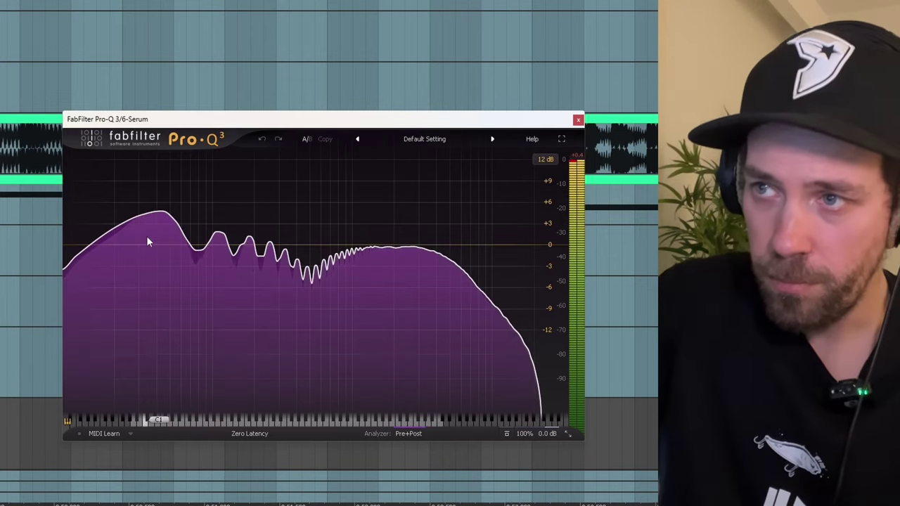
{"action": "mouse_move", "coordinate": [151, 225]}
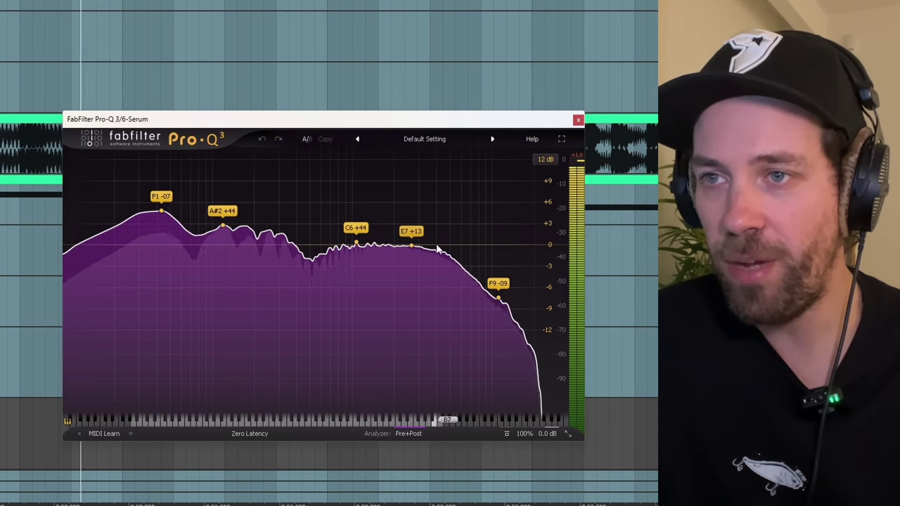
{"action": "left_click_drag", "start_coordinate": [429, 246], "coordinate": [473, 228]}
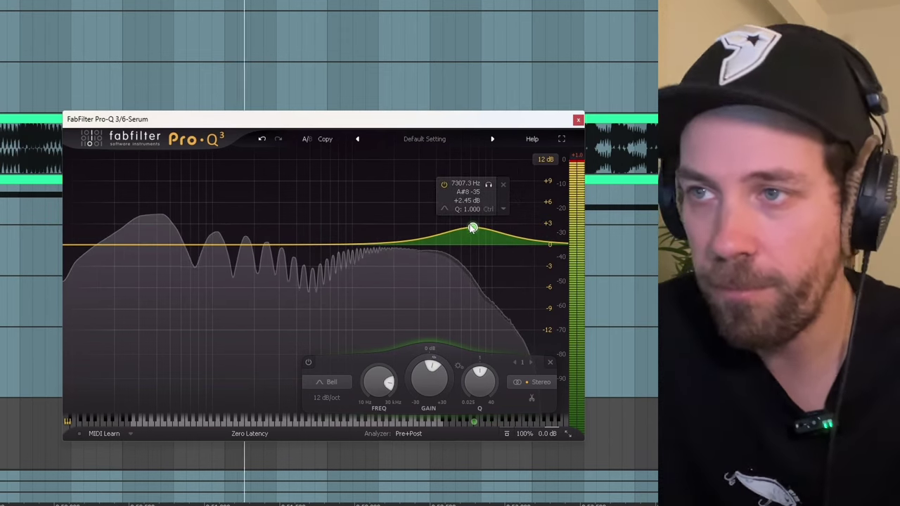
- Add a narrowed bell cut in the low mids and a bell boost of 1.80 dB at about 35 Hz with Q 1.313
{"action": "left_click_drag", "start_coordinate": [305, 245], "coordinate": [313, 275]}
{"action": "scroll", "coordinate": [362, 379], "scroll_direction": "up", "scroll_amount": 5}
{"action": "left_click_drag", "start_coordinate": [155, 246], "coordinate": [149, 238]}
{"action": "scroll", "coordinate": [149, 237], "scroll_direction": "up", "scroll_amount": 2}
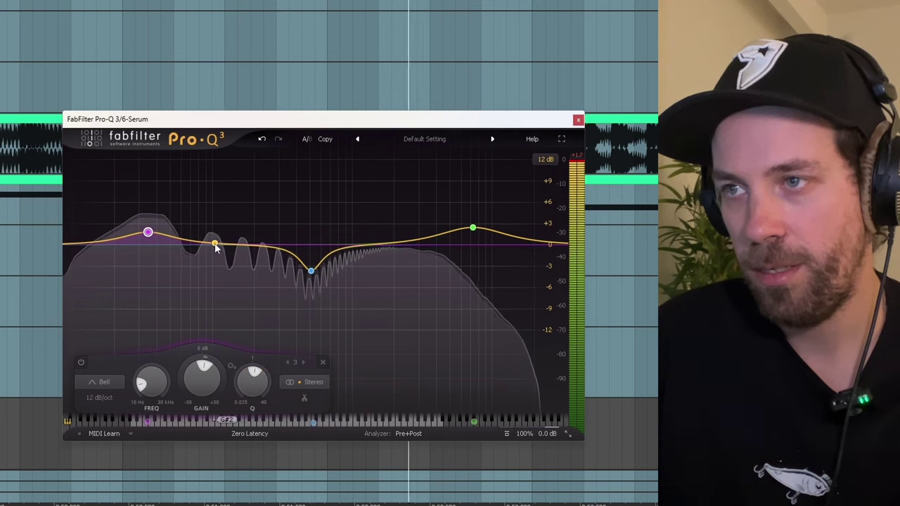
- Add a boost of under 1 dB at about 100 Hz and a narrow cut near 187 Hz with Q 3.862
{"action": "left_click", "coordinate": [212, 240]}
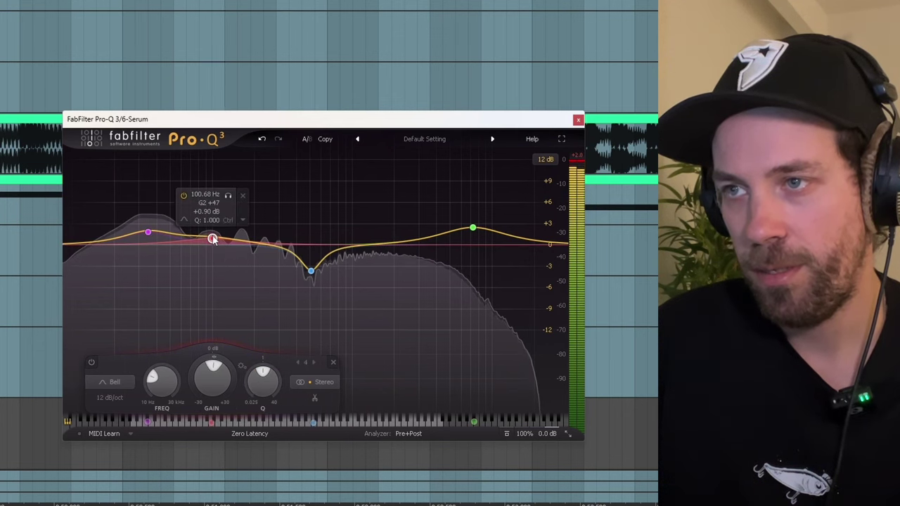
{"action": "left_click", "coordinate": [248, 252]}
{"action": "scroll", "coordinate": [249, 254], "scroll_direction": "down", "scroll_amount": 3}
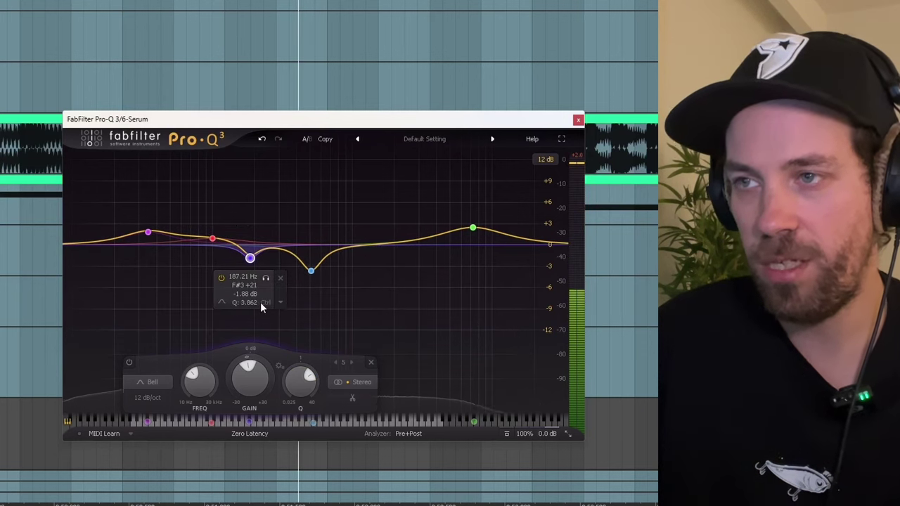
{"action": "key", "text": "space"}
{"action": "left_click_drag", "start_coordinate": [250, 258], "coordinate": [250, 267]}
{"action": "left_click", "coordinate": [212, 241]}
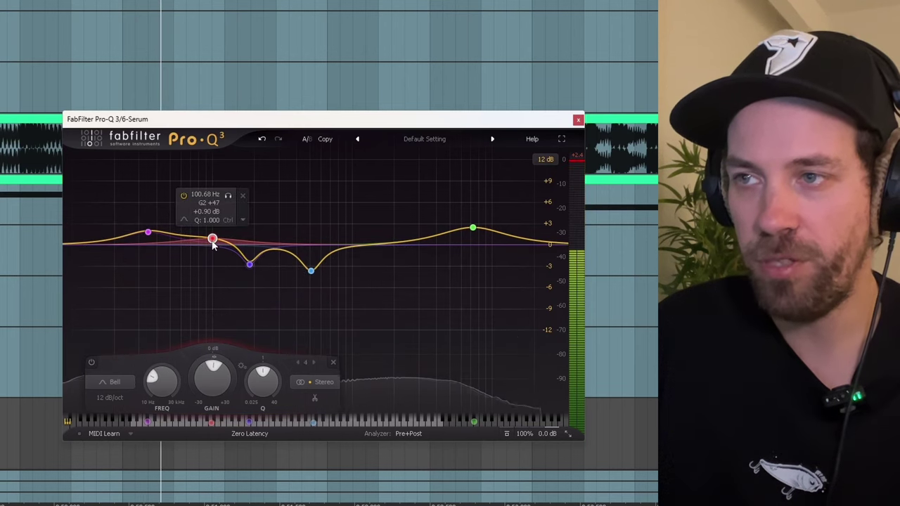
{"action": "left_click_drag", "start_coordinate": [250, 266], "coordinate": [248, 262]}
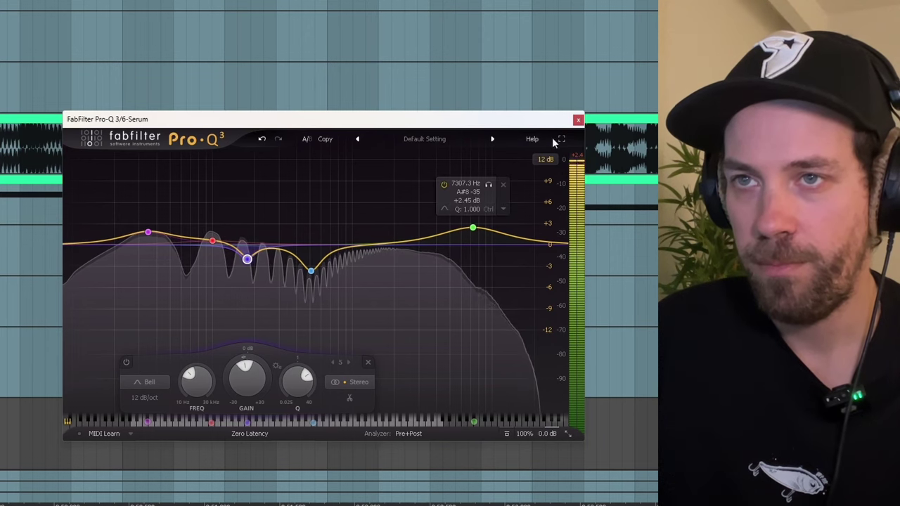
- Close the equalizer window, and reopen Serum and Pro-Q 3 to review both during playback
{"action": "left_click", "coordinate": [578, 120]}
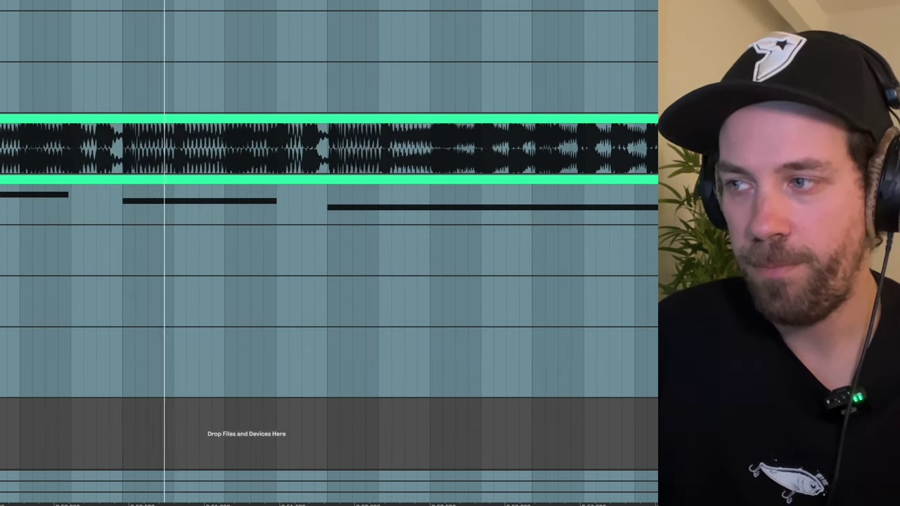
{"action": "left_click", "coordinate": [127, 387]}
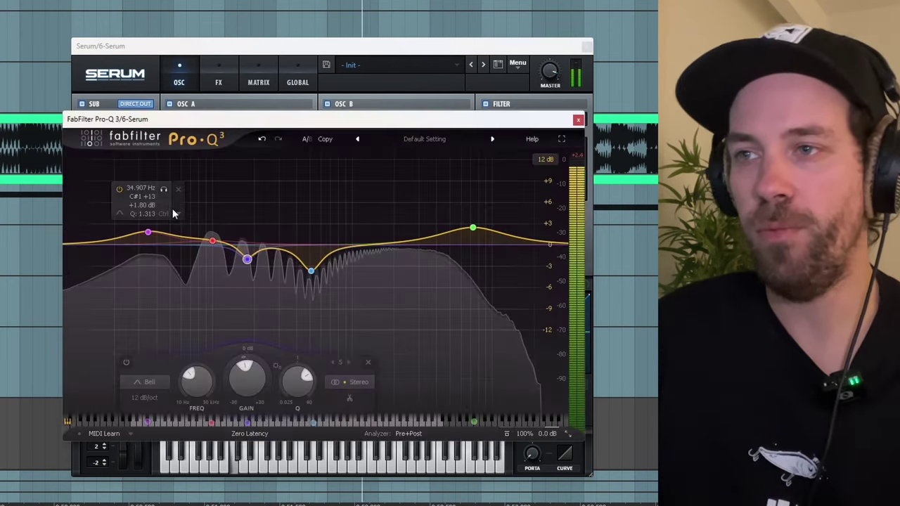
- Raise the 35 Hz bell boost in Pro-Q 3 to about 3 dB
{"action": "left_click_drag", "start_coordinate": [147, 243], "coordinate": [147, 225]}
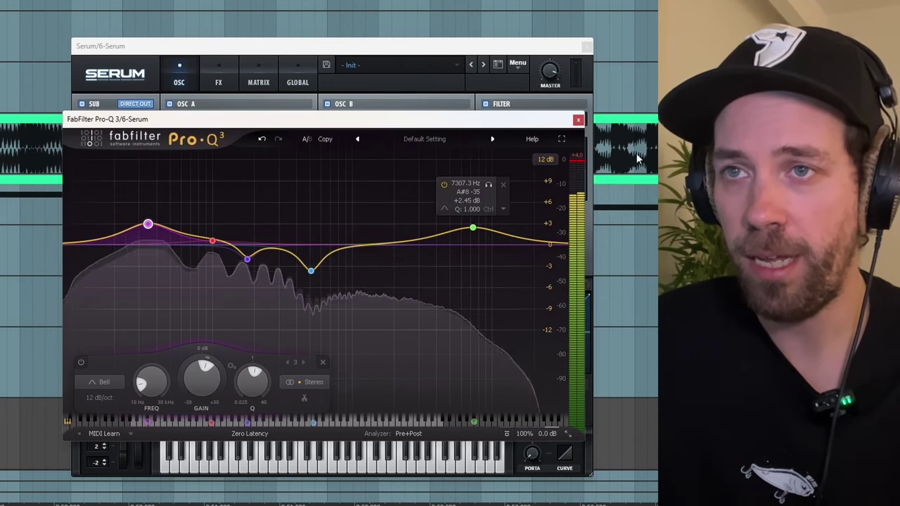
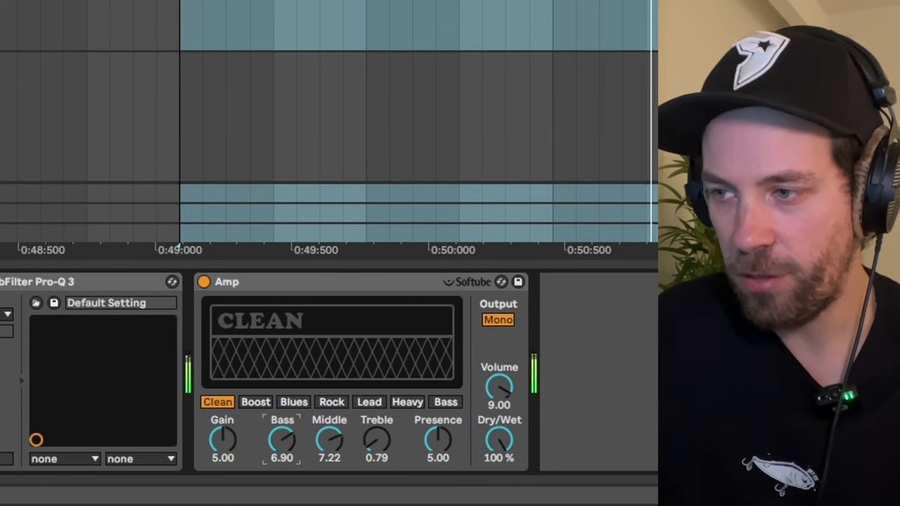
- Set the Amp effect's Presence to 3.87
{"action": "left_click", "coordinate": [498, 321]}
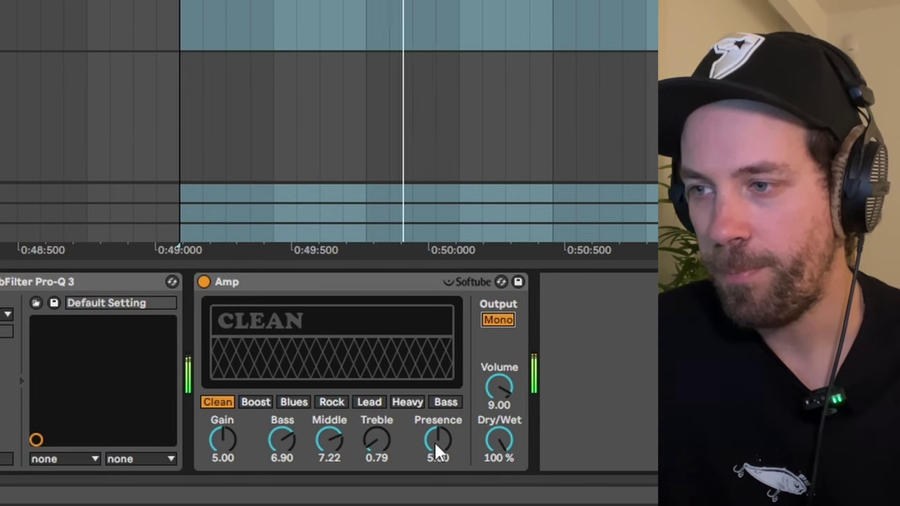
{"action": "left_click_drag", "start_coordinate": [437, 442], "coordinate": [438, 468]}
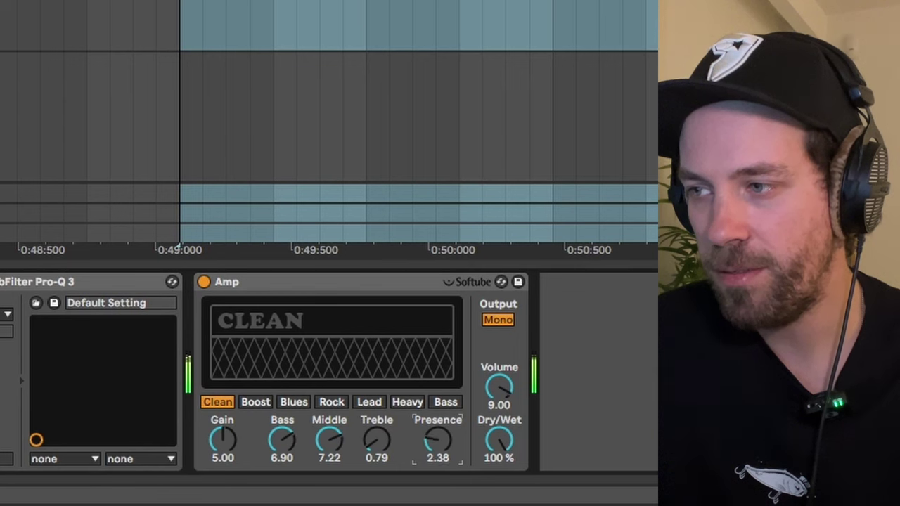
{"action": "left_click_drag", "start_coordinate": [437, 442], "coordinate": [438, 432]}
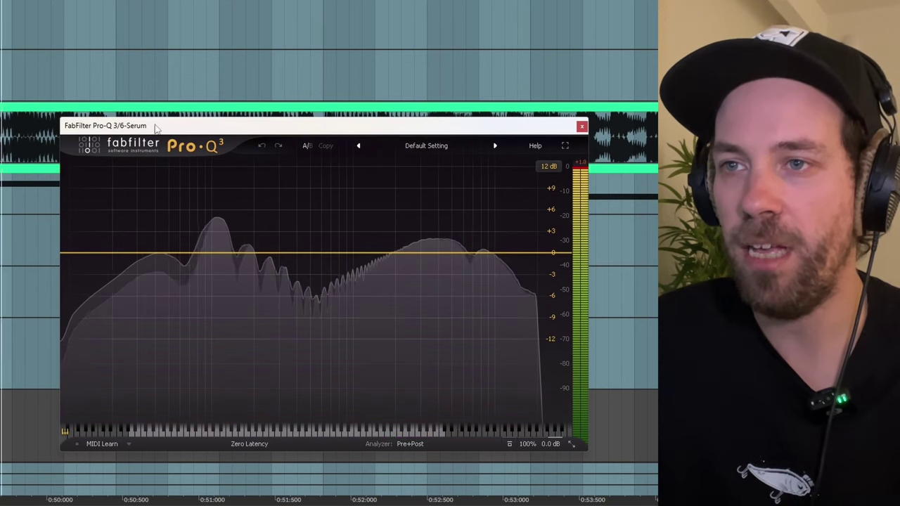
- Add a wide bell cut of 3.59 dB at 4622 Hz with Q 0.859 in the empty Pro-Q 3
{"action": "double_click", "coordinate": [450, 267]}
{"action": "left_click_drag", "start_coordinate": [451, 270], "coordinate": [451, 273]}
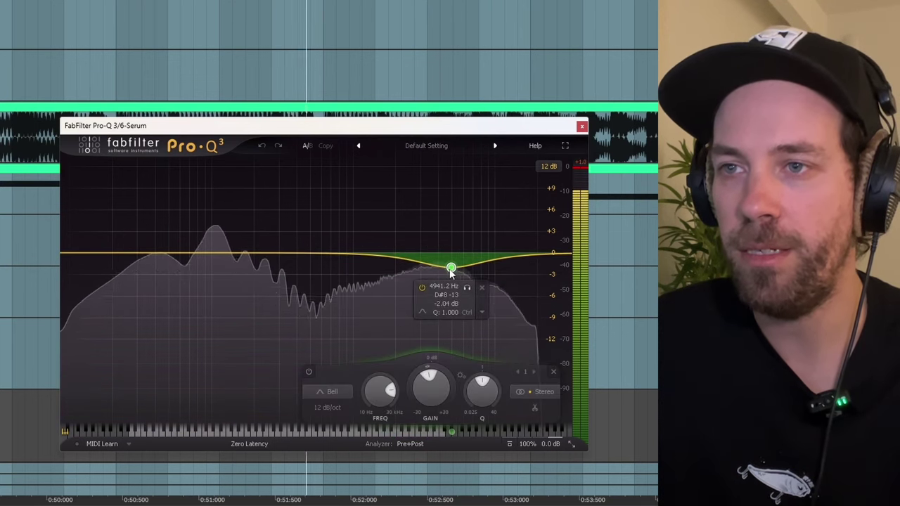
{"action": "scroll", "coordinate": [481, 390], "scroll_direction": "down", "scroll_amount": 2}
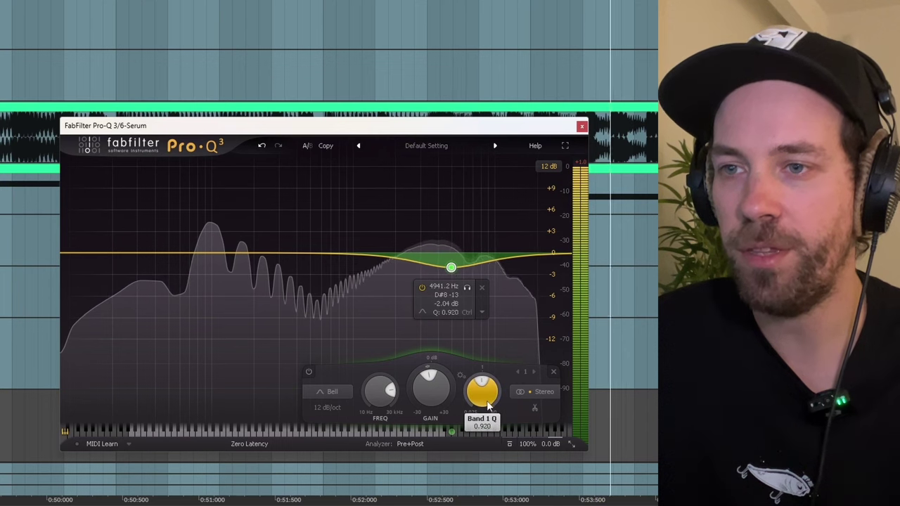
{"action": "left_click_drag", "start_coordinate": [451, 267], "coordinate": [447, 281]}
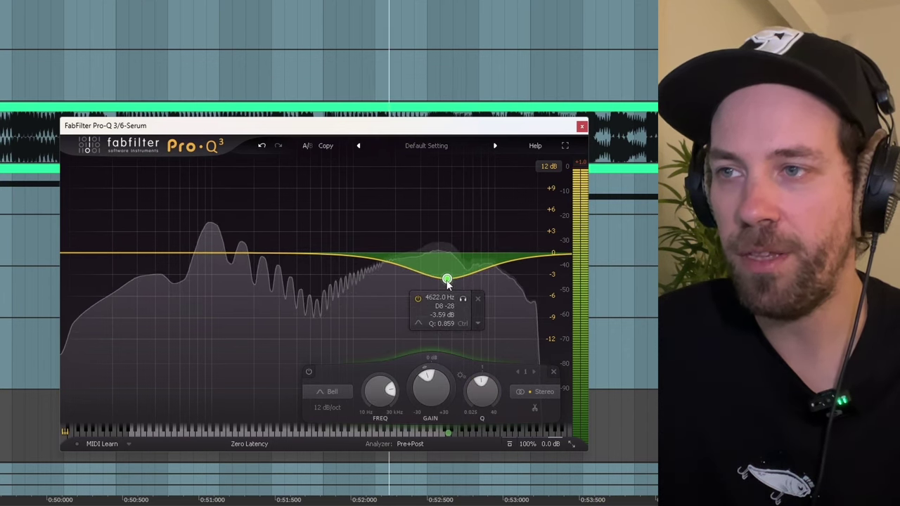
- Switch between the Serum and Pro-Q 3 windows to compare the patch settings with the spectrum during playback
{"action": "left_click", "coordinate": [581, 126]}
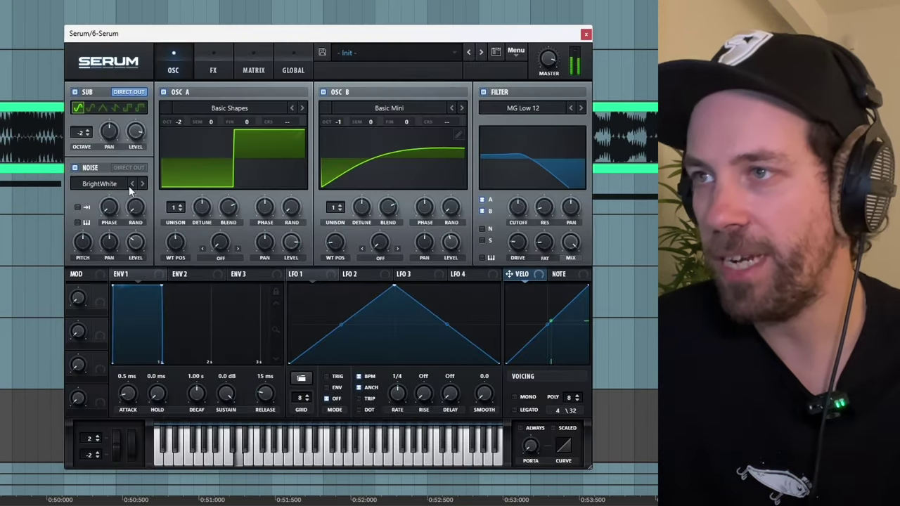
{"action": "left_click", "coordinate": [90, 129]}
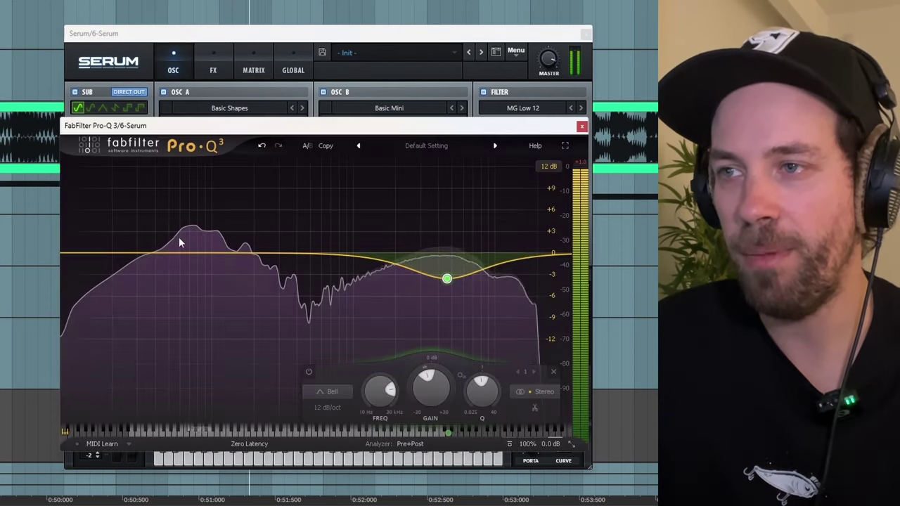
{"action": "left_click", "coordinate": [130, 40]}
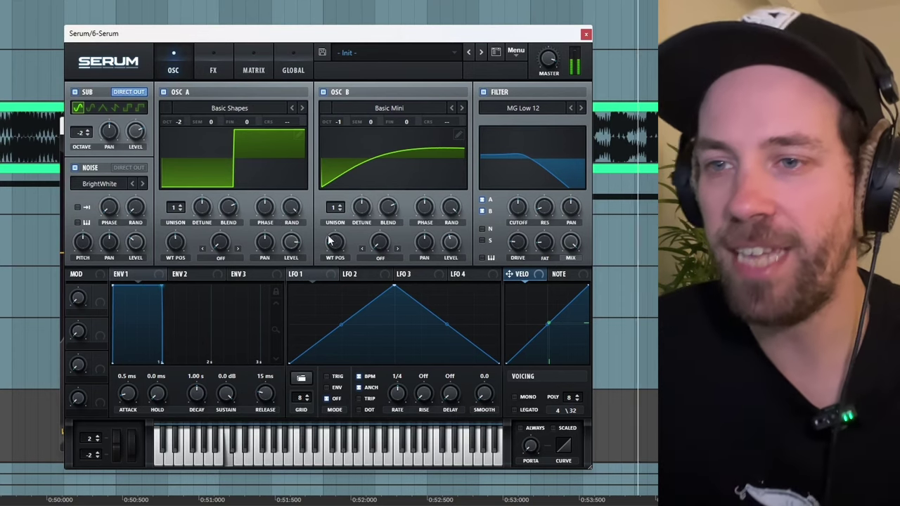
{"action": "left_click_drag", "start_coordinate": [284, 36], "coordinate": [301, 7]}
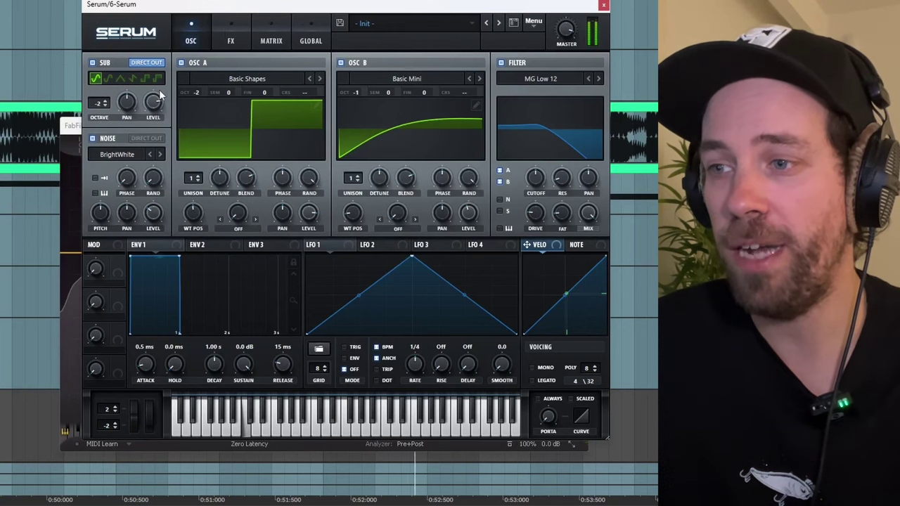
- Fine-tune Serum's filter cutoff and set the noise level to 32%
{"action": "left_click", "coordinate": [535, 179]}
{"action": "mouse_move", "coordinate": [535, 189]}
{"action": "left_mouse_down"}
{"action": "mouse_move", "coordinate": [535, 200]}
{"action": "mouse_move", "coordinate": [536, 191]}
{"action": "left_mouse_up"}
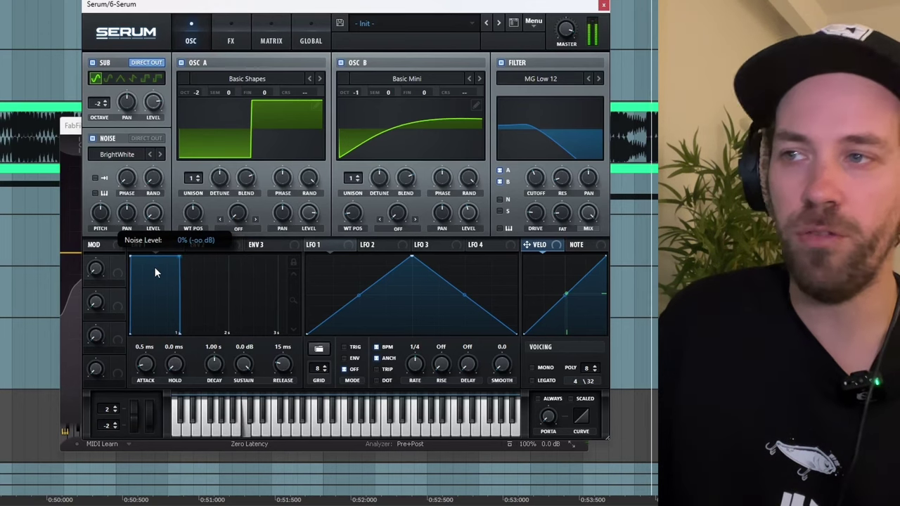
{"action": "left_click_drag", "start_coordinate": [152, 213], "coordinate": [154, 182]}
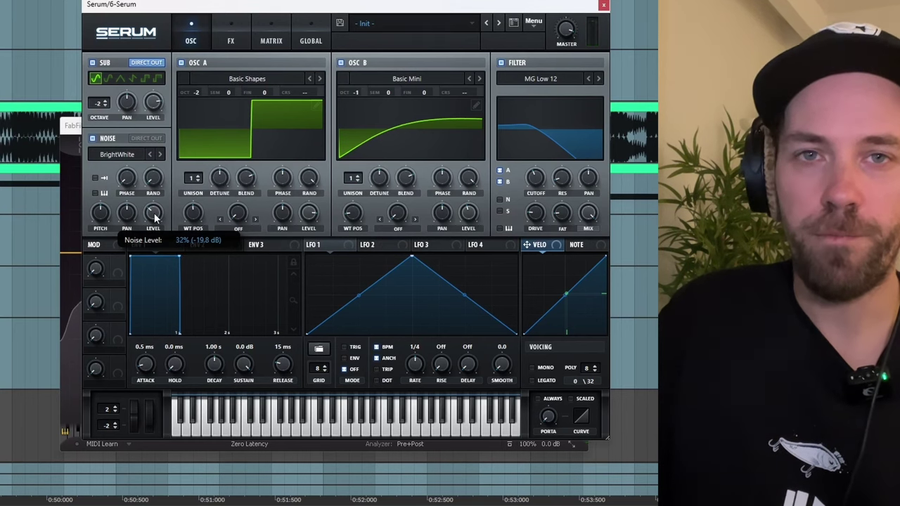
{"action": "left_click_drag", "start_coordinate": [155, 219], "coordinate": [157, 218]}
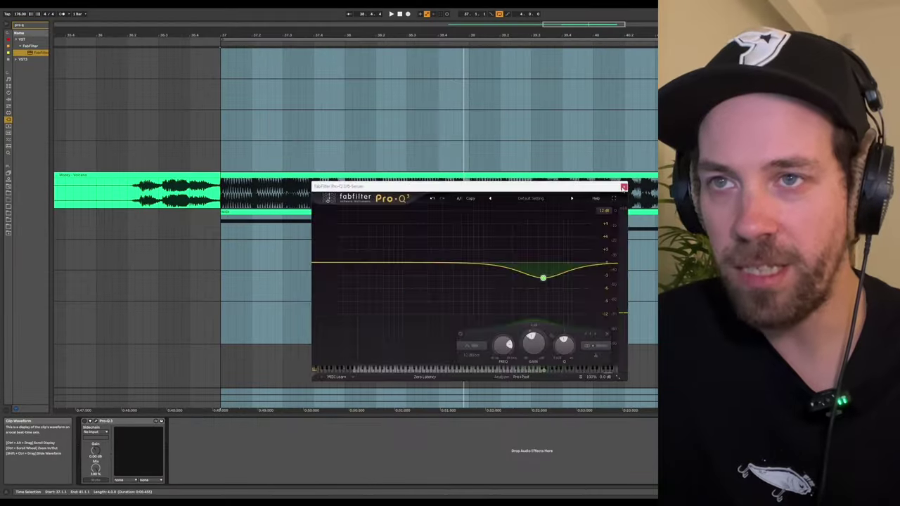
- Close the Serum track's equalizer and open the Pro-Q 3 on the Mozey - Volcano reference track
{"action": "left_click", "coordinate": [625, 188]}
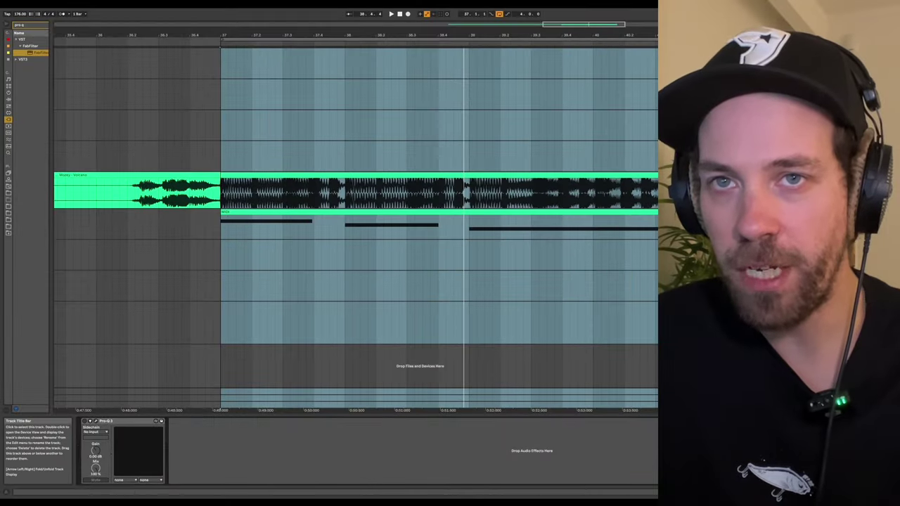
{"action": "left_click", "coordinate": [88, 425]}
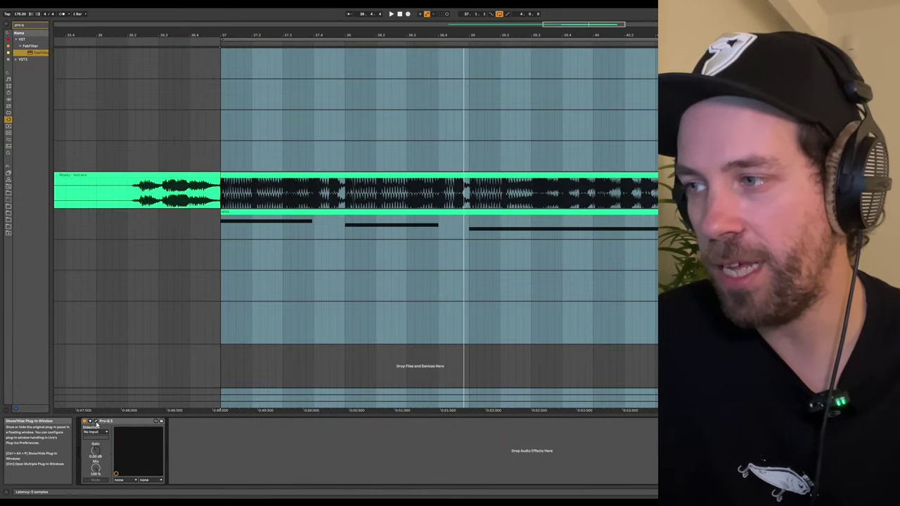
{"action": "left_click", "coordinate": [97, 422]}
{"action": "left_click_drag", "start_coordinate": [249, 103], "coordinate": [284, 260]}
- Set the reference track's high shelf to -30 dB at about 1.4 kHz and raise the low cut's frequency during playback
{"action": "left_click_drag", "start_coordinate": [257, 351], "coordinate": [280, 348]}
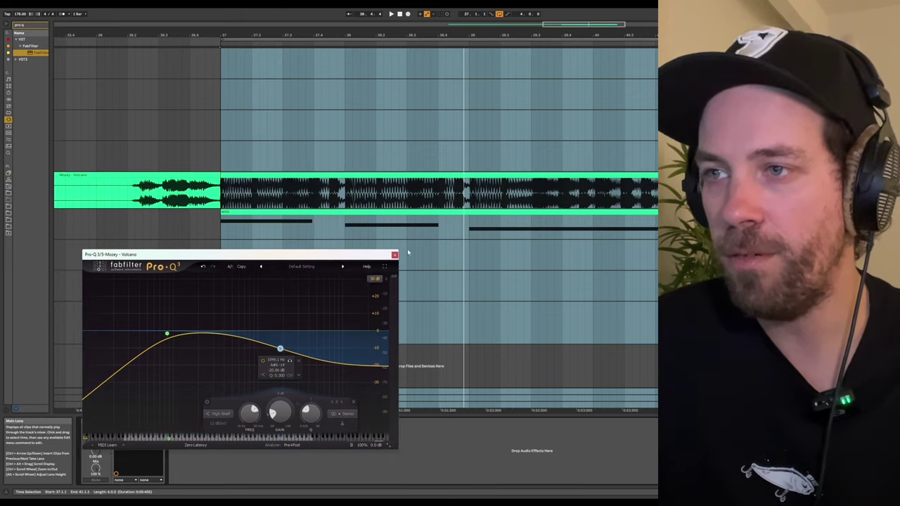
{"action": "left_click", "coordinate": [78, 422]}
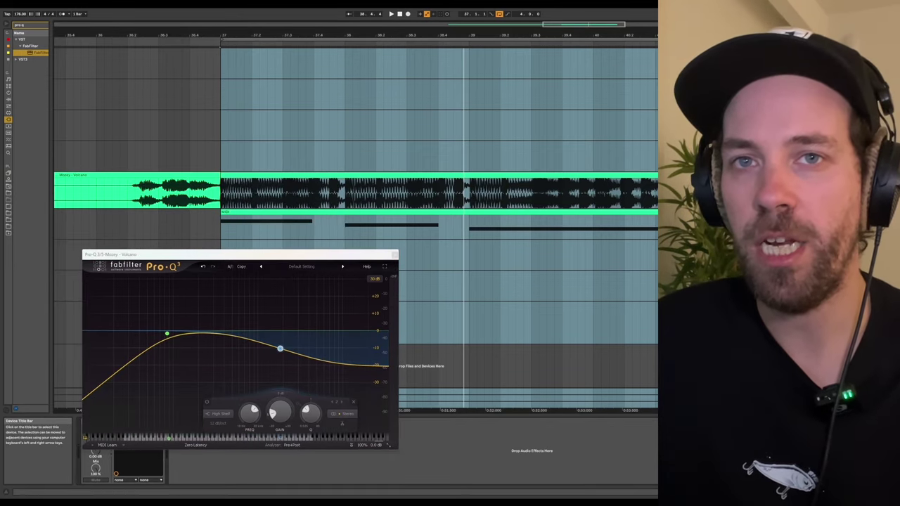
{"action": "left_click", "coordinate": [189, 42]}
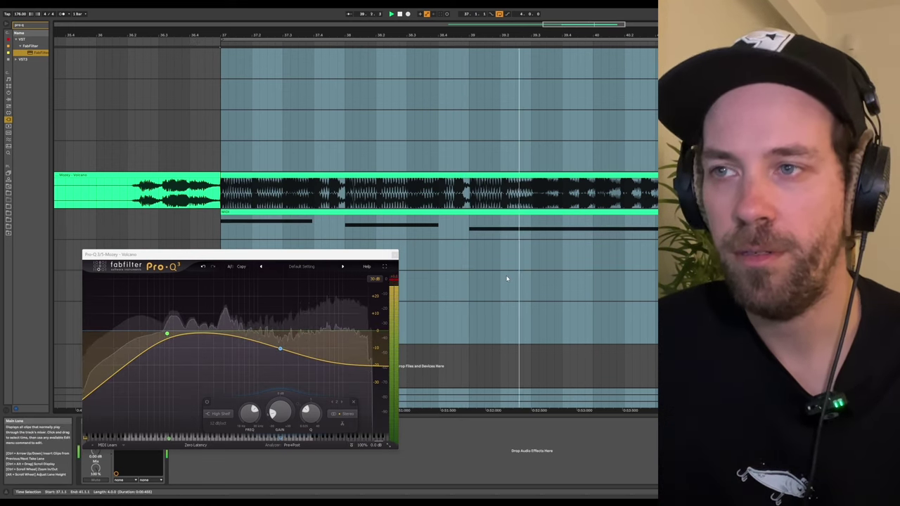
{"action": "left_click_drag", "start_coordinate": [279, 349], "coordinate": [273, 355]}
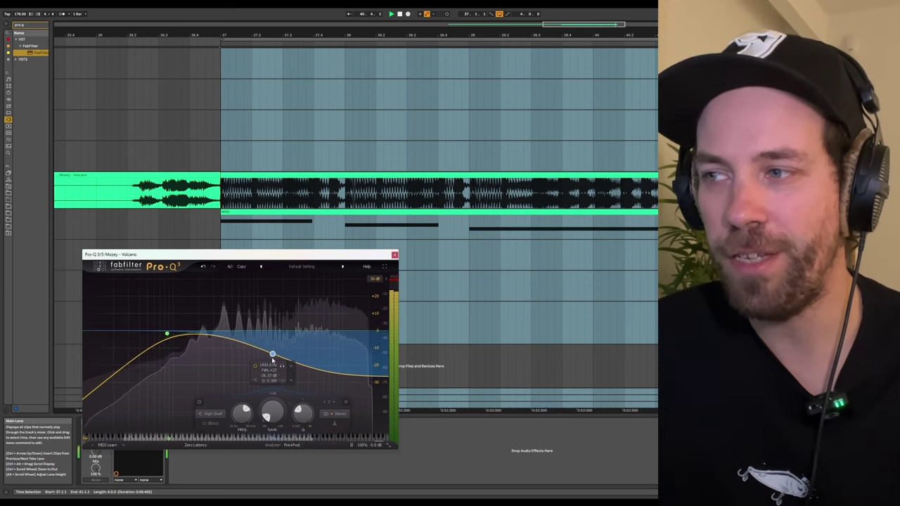
{"action": "left_click_drag", "start_coordinate": [167, 333], "coordinate": [186, 347]}
{"action": "left_click", "coordinate": [270, 357]}
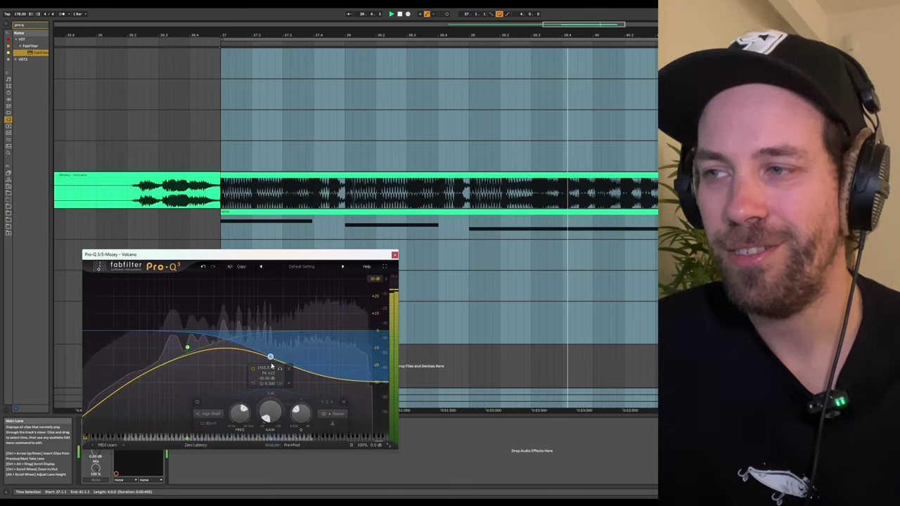
{"action": "left_click", "coordinate": [188, 348]}
- Stop playback and select the Serum track to show its device chain, with the reference equalizer window moved slightly up
{"action": "left_click_drag", "start_coordinate": [252, 259], "coordinate": [265, 240]}
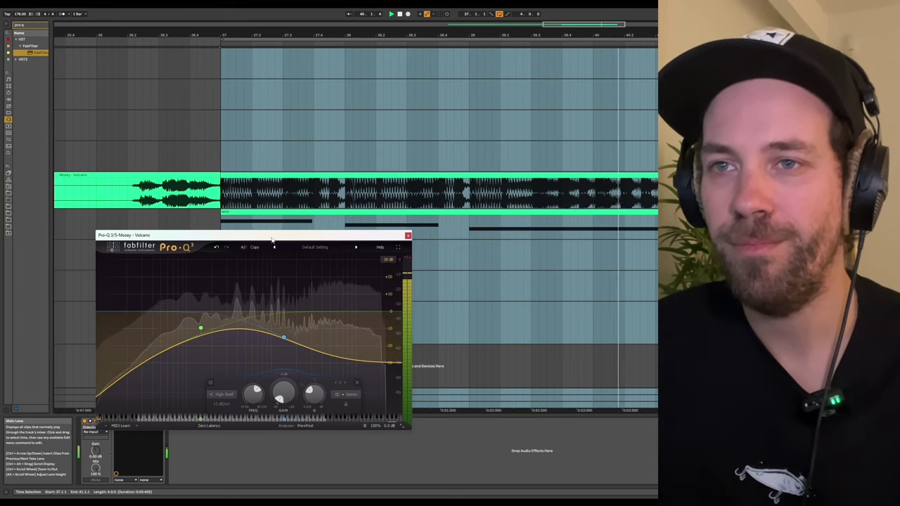
{"action": "key", "text": "space"}
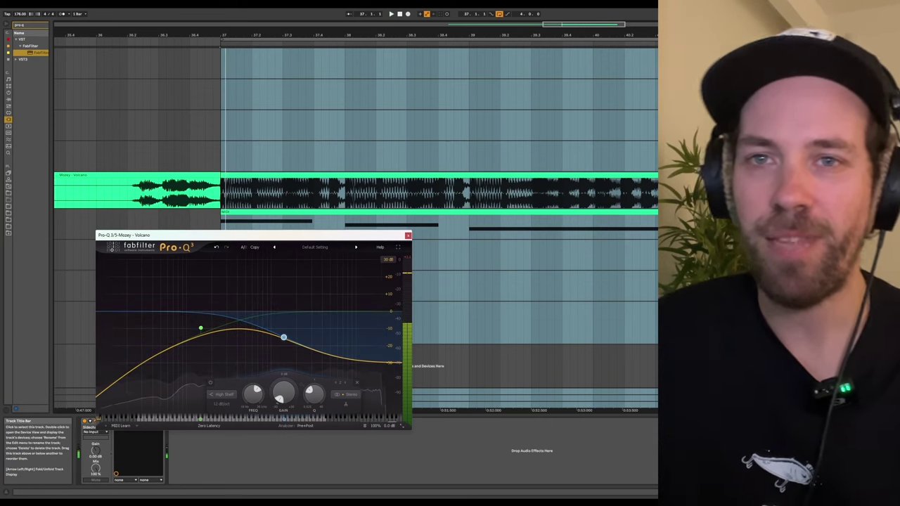
{"action": "key", "text": "Down"}
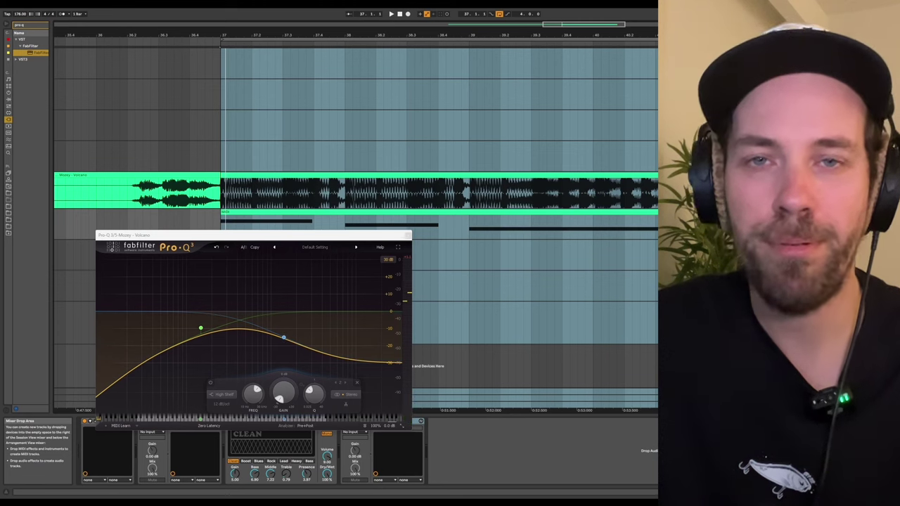